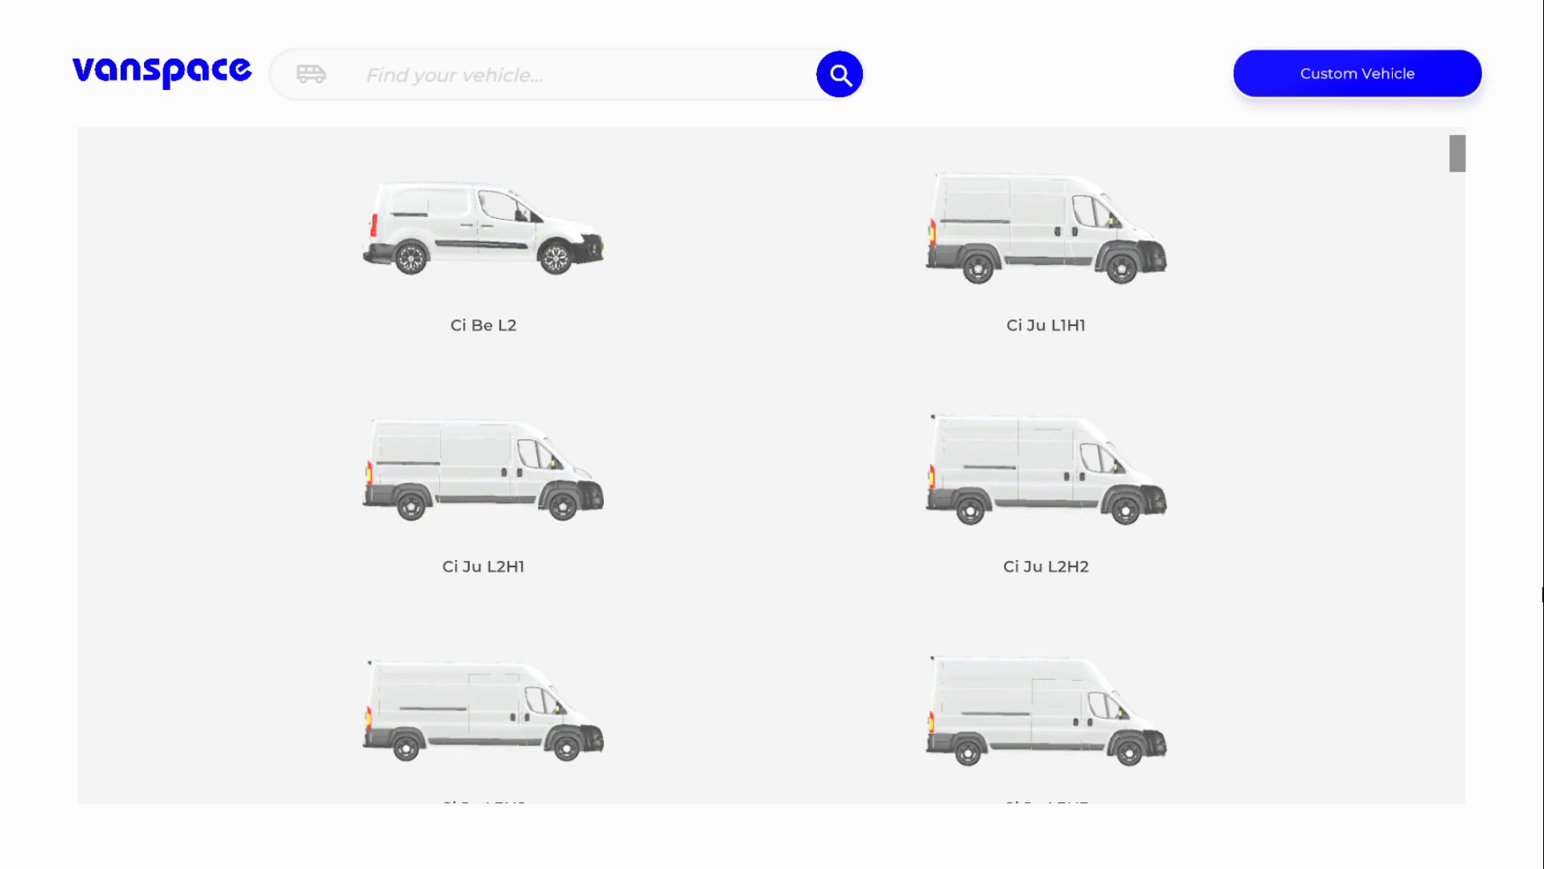
Start a Custom Vehicle from the 19.7-sided wooden cargo cube and lock the camera view
drag(1457, 159, 1500, 131)
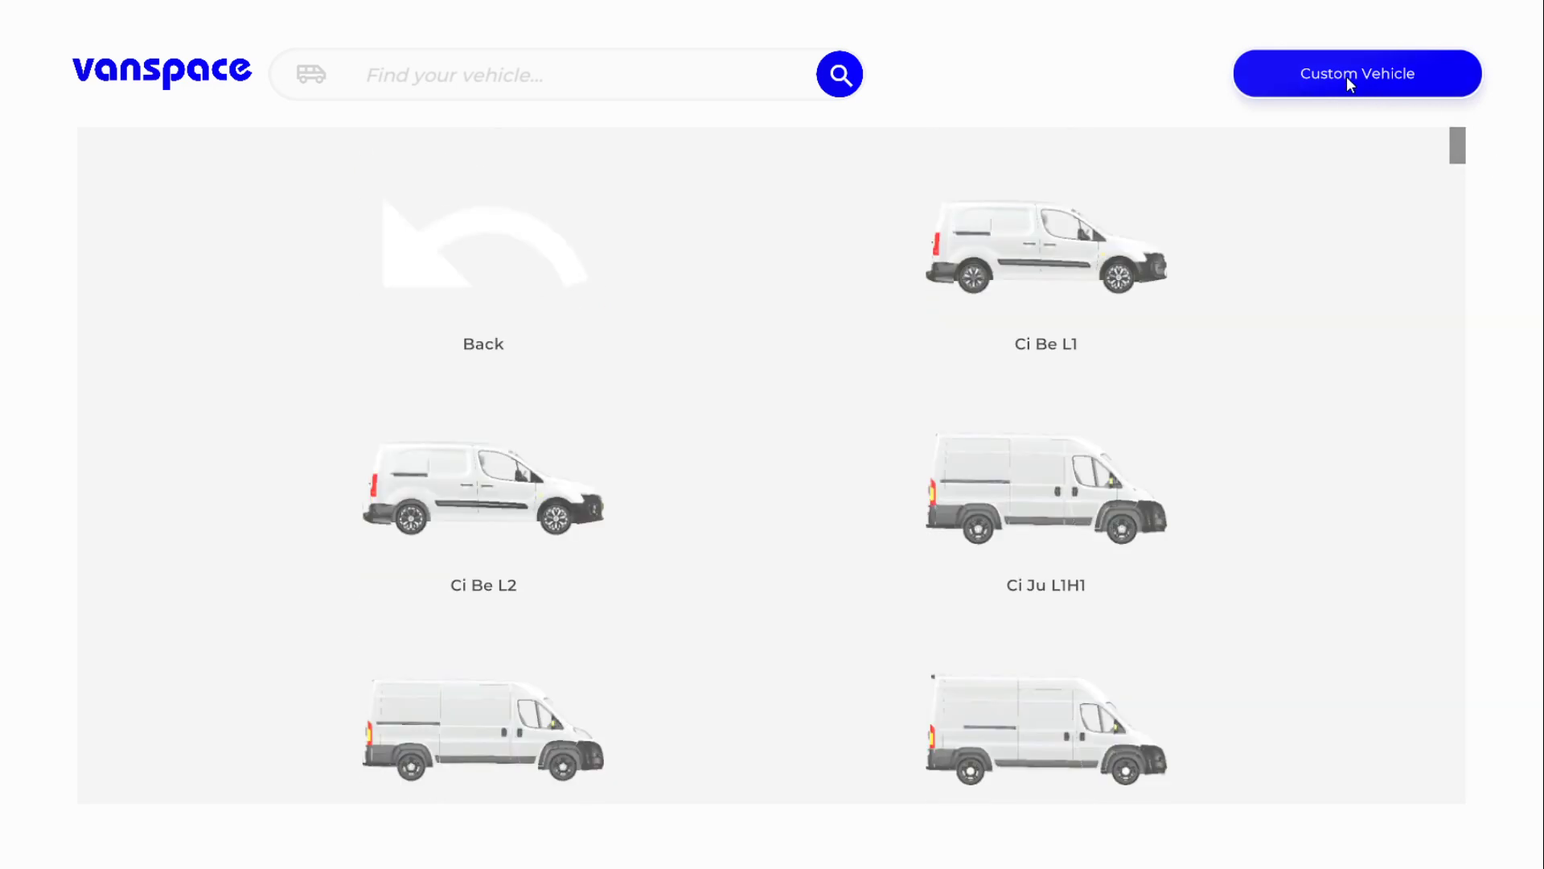
click(1465, 81)
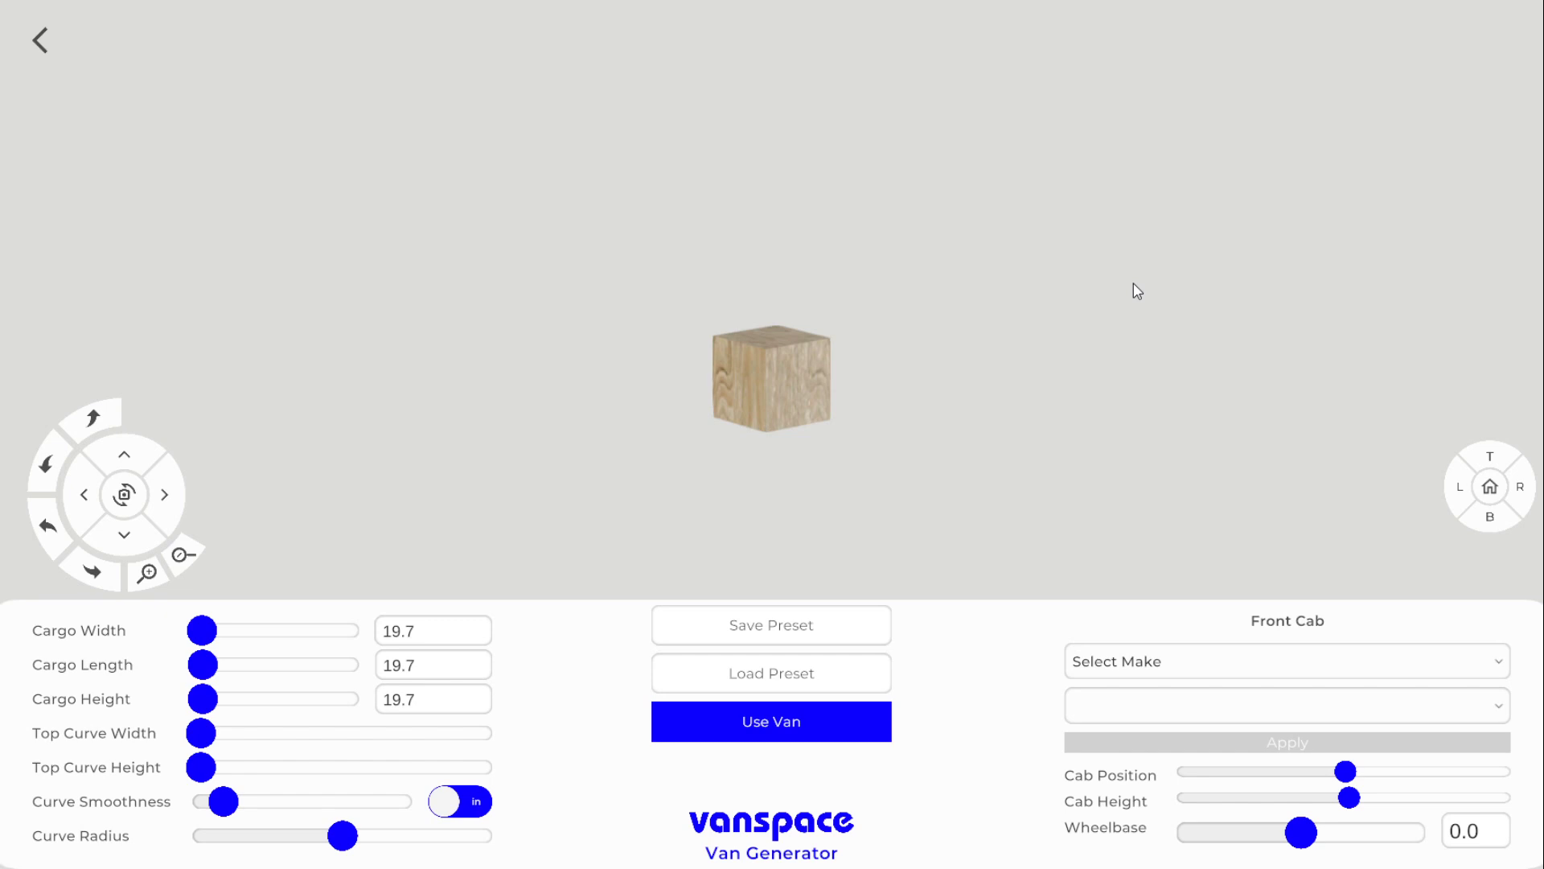
click(124, 493)
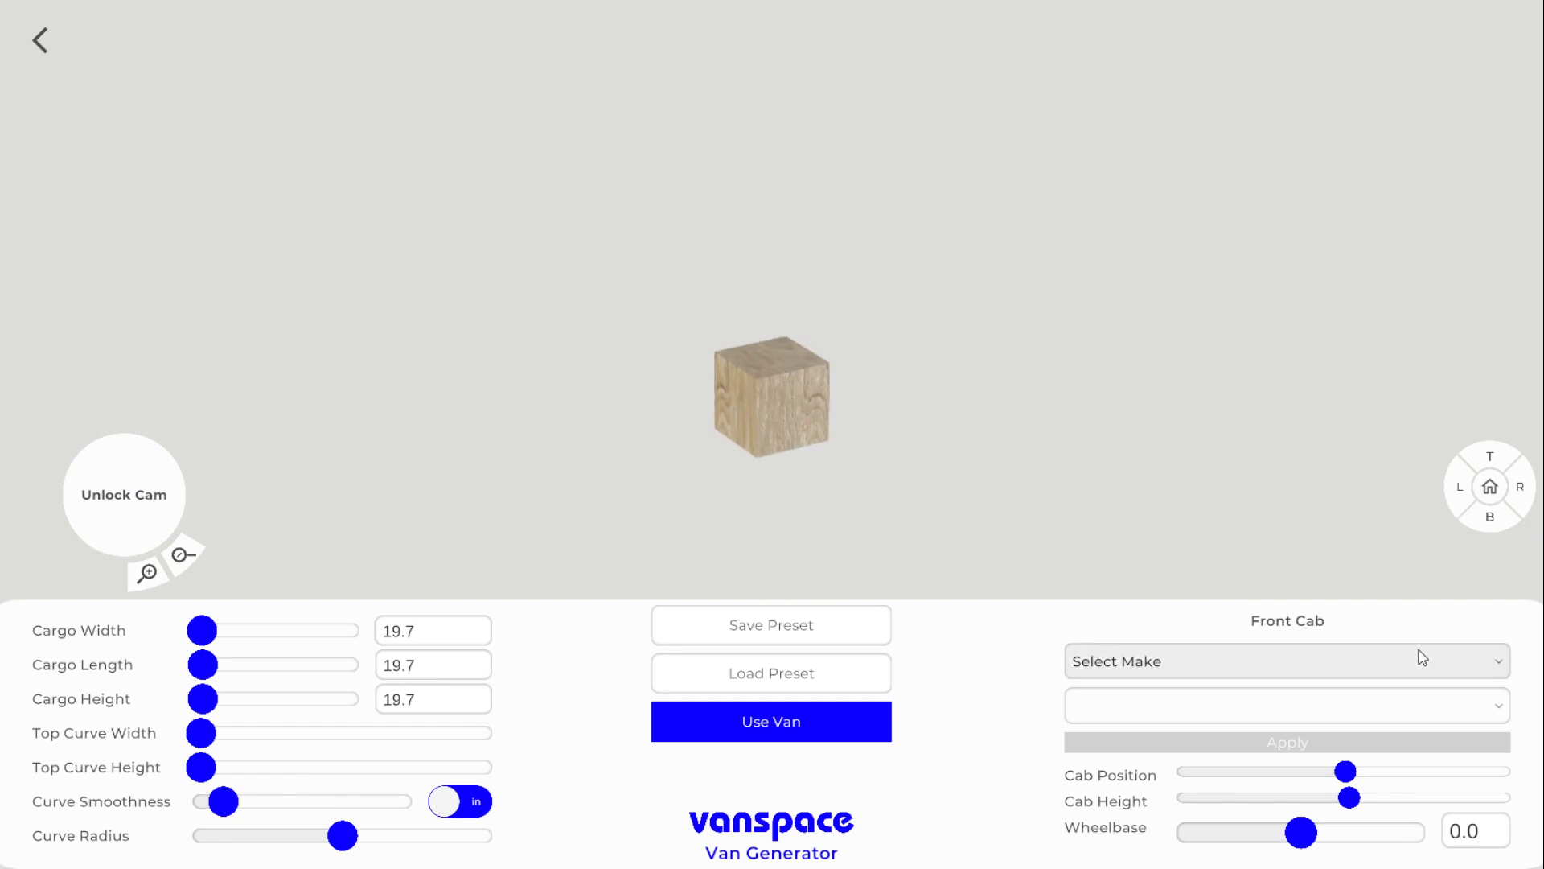
Apply the Ci make's Be L1 model as the front cab
click(1380, 659)
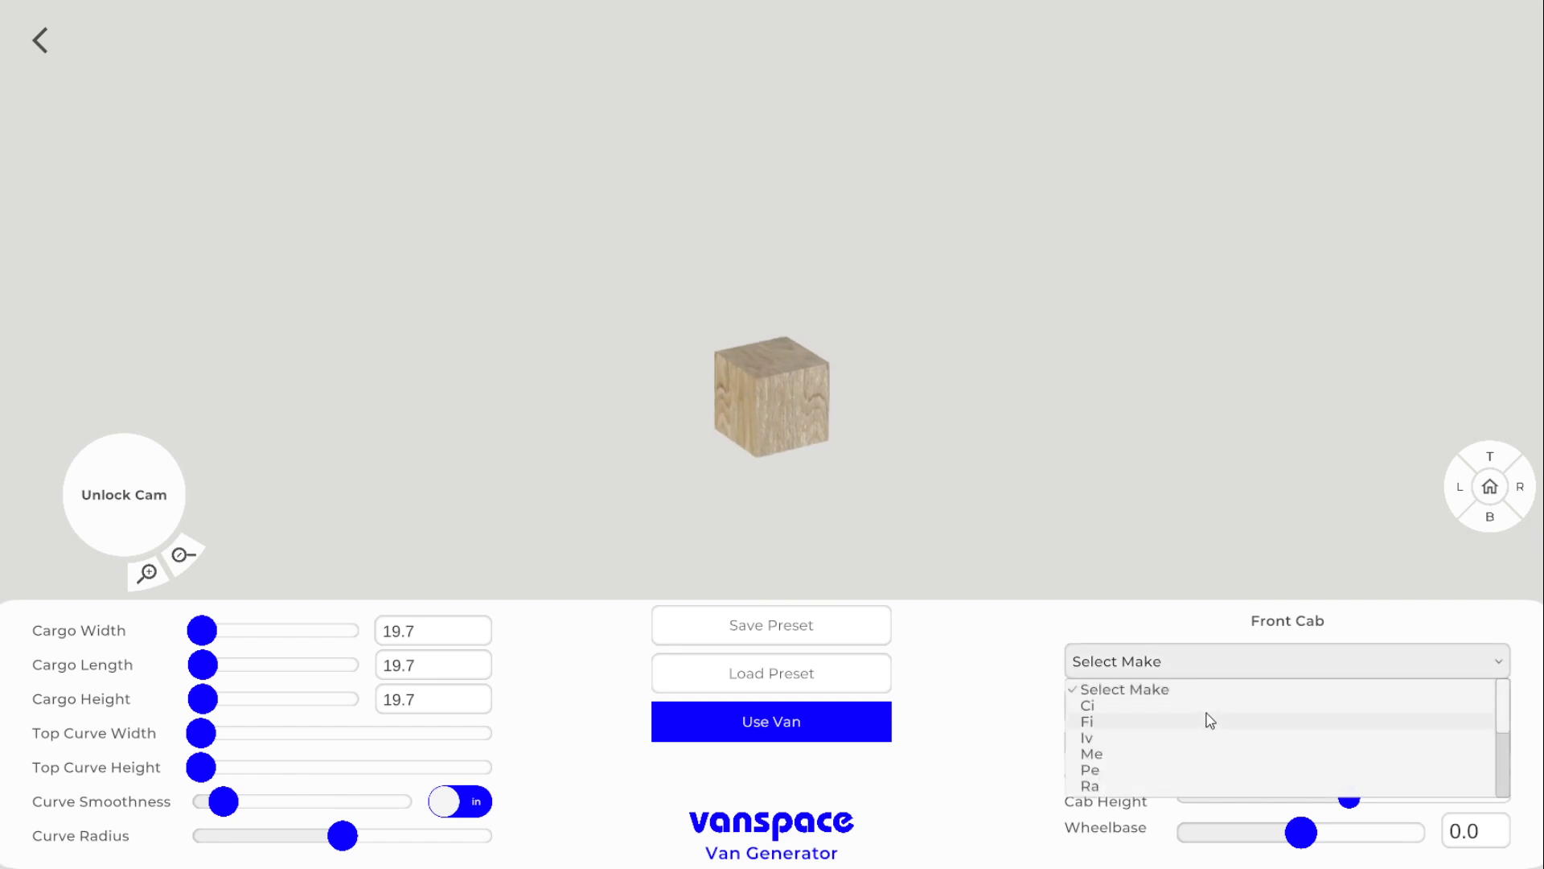
click(1204, 708)
click(1212, 706)
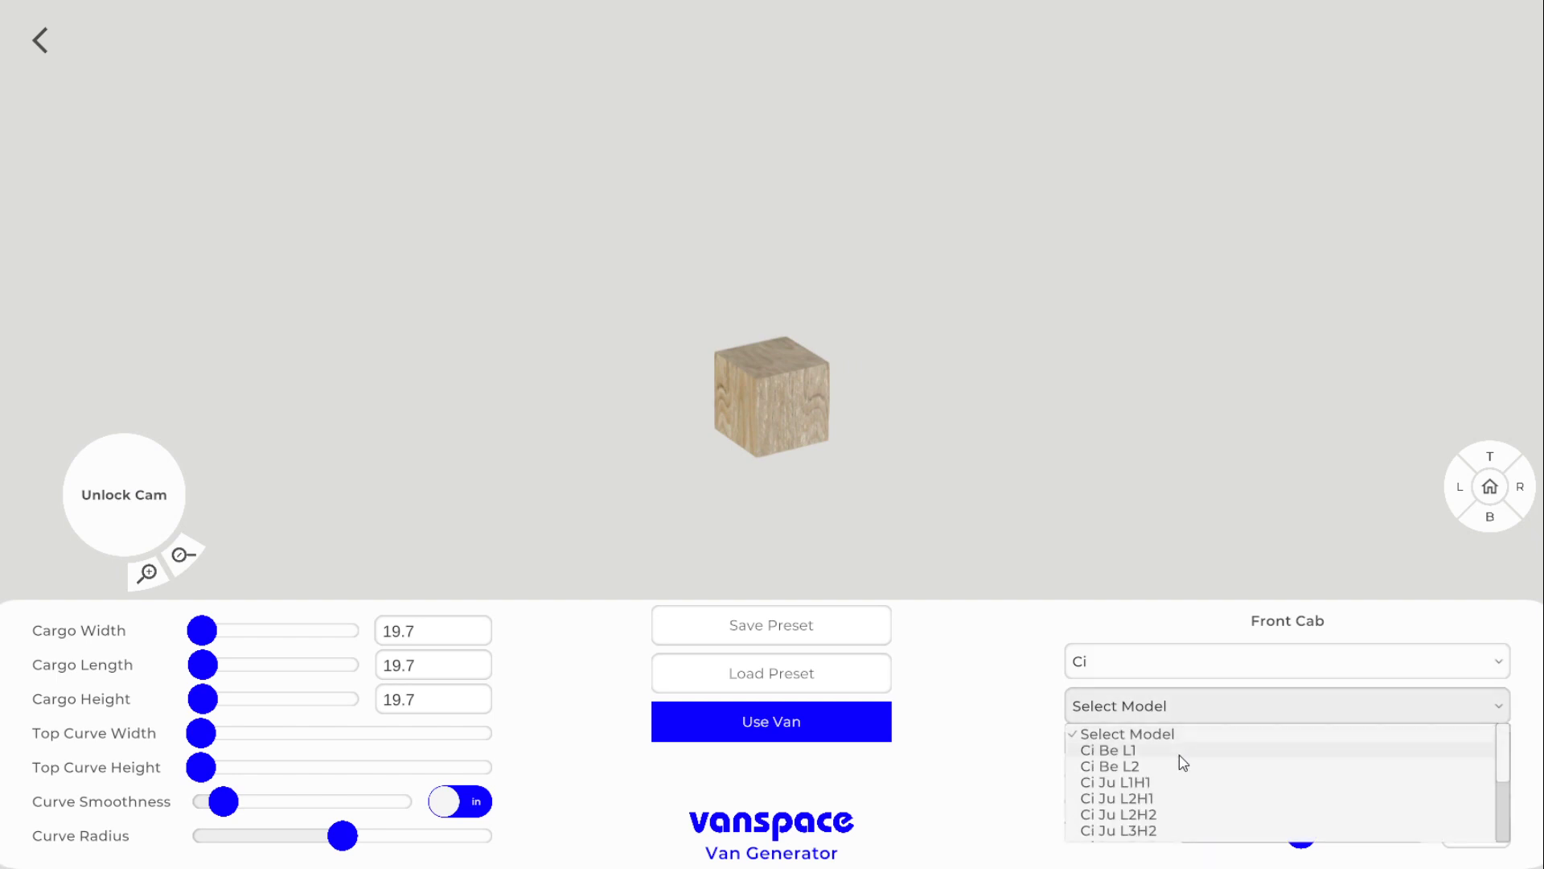
click(1179, 755)
click(1203, 741)
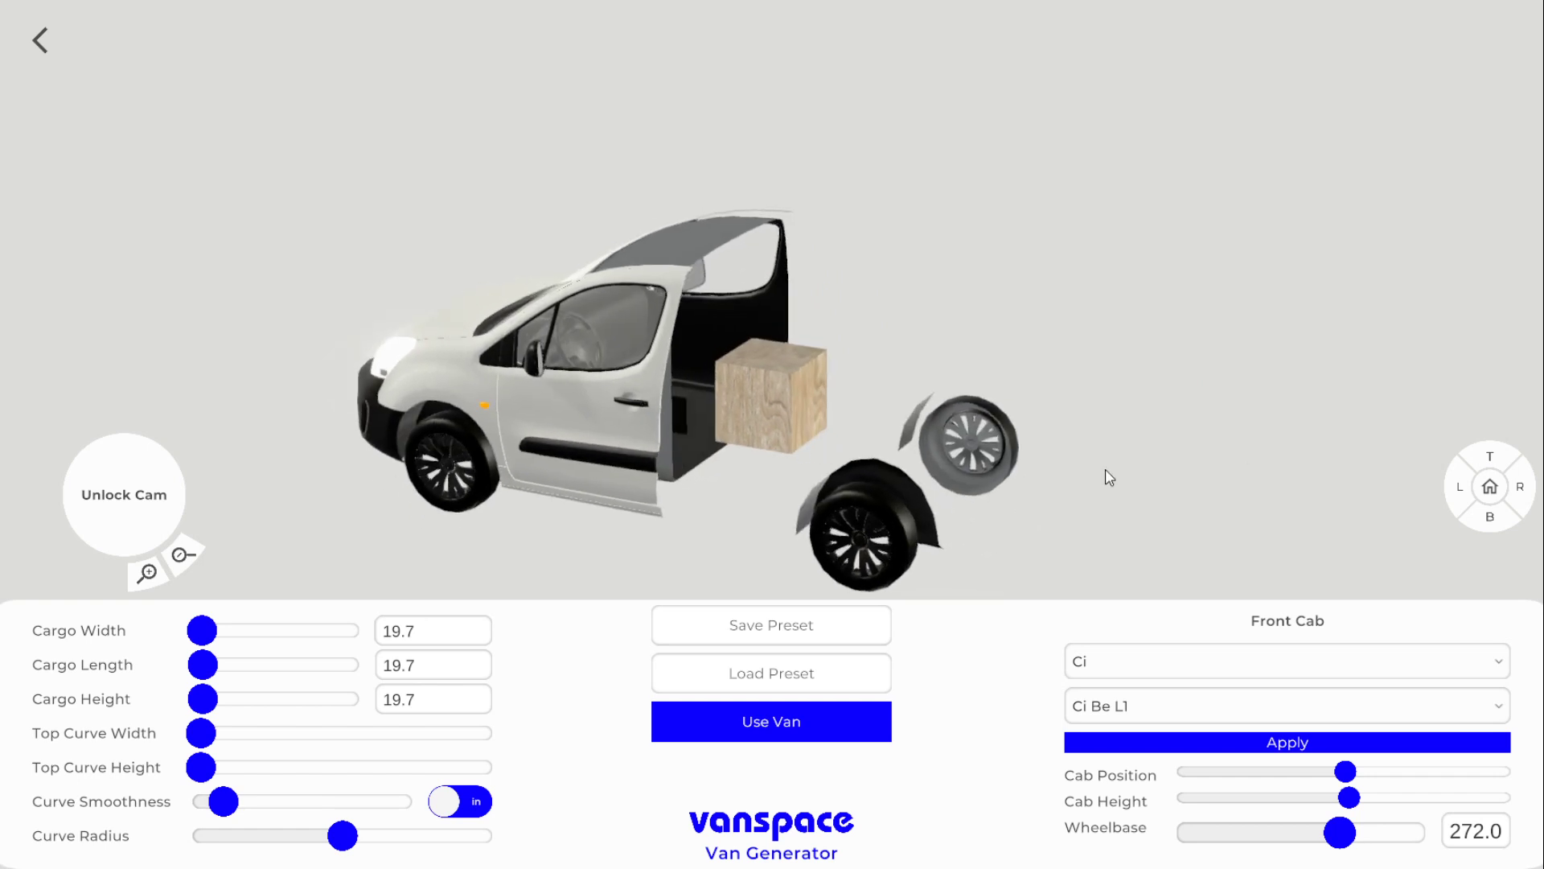
click(1490, 456)
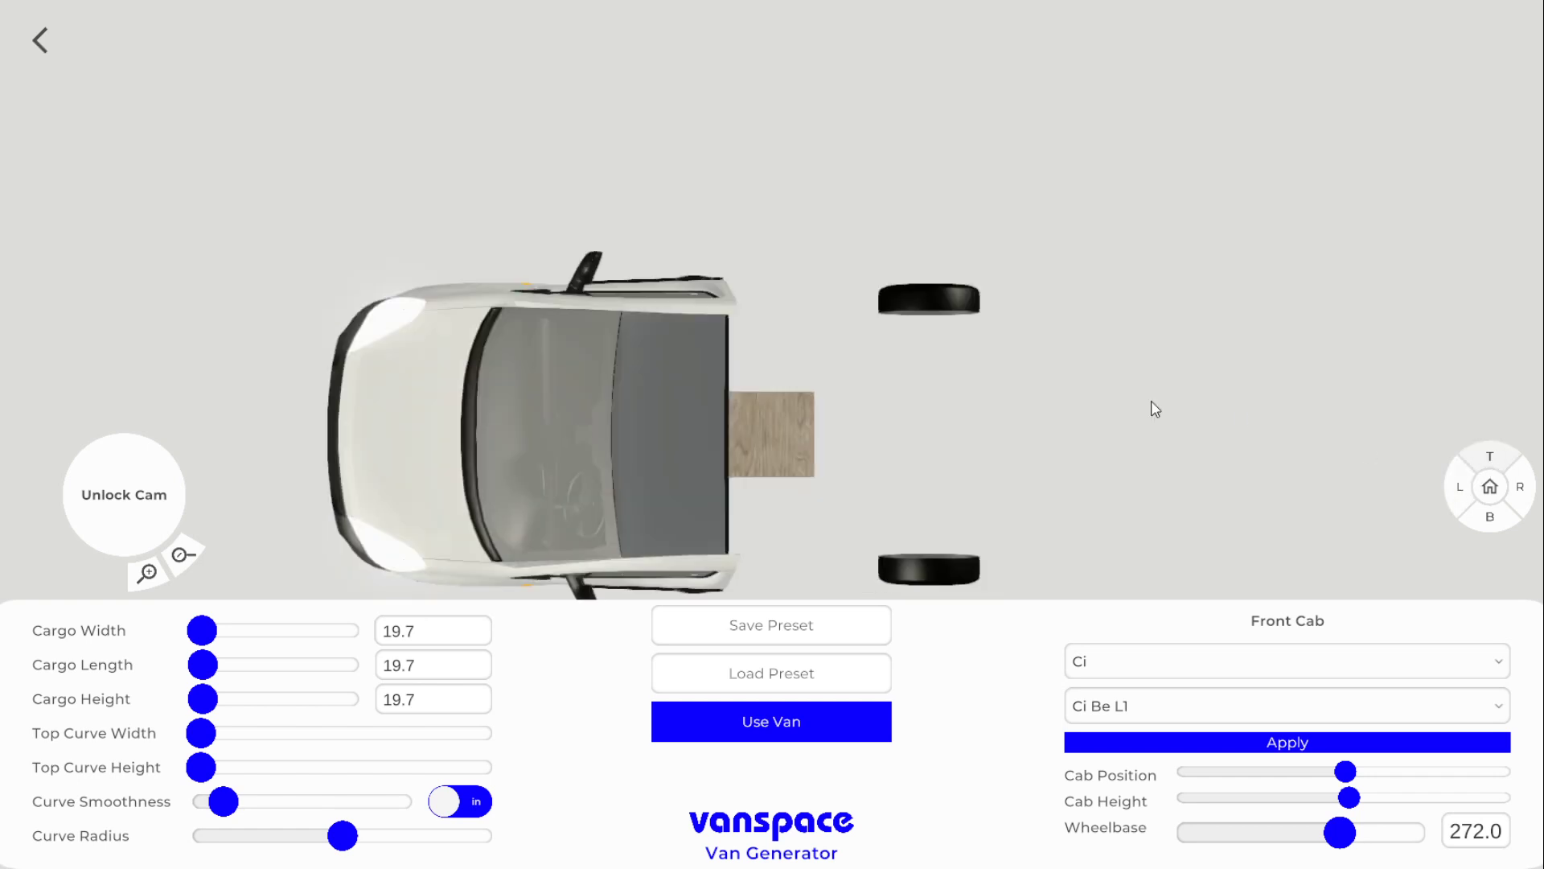
click(1463, 486)
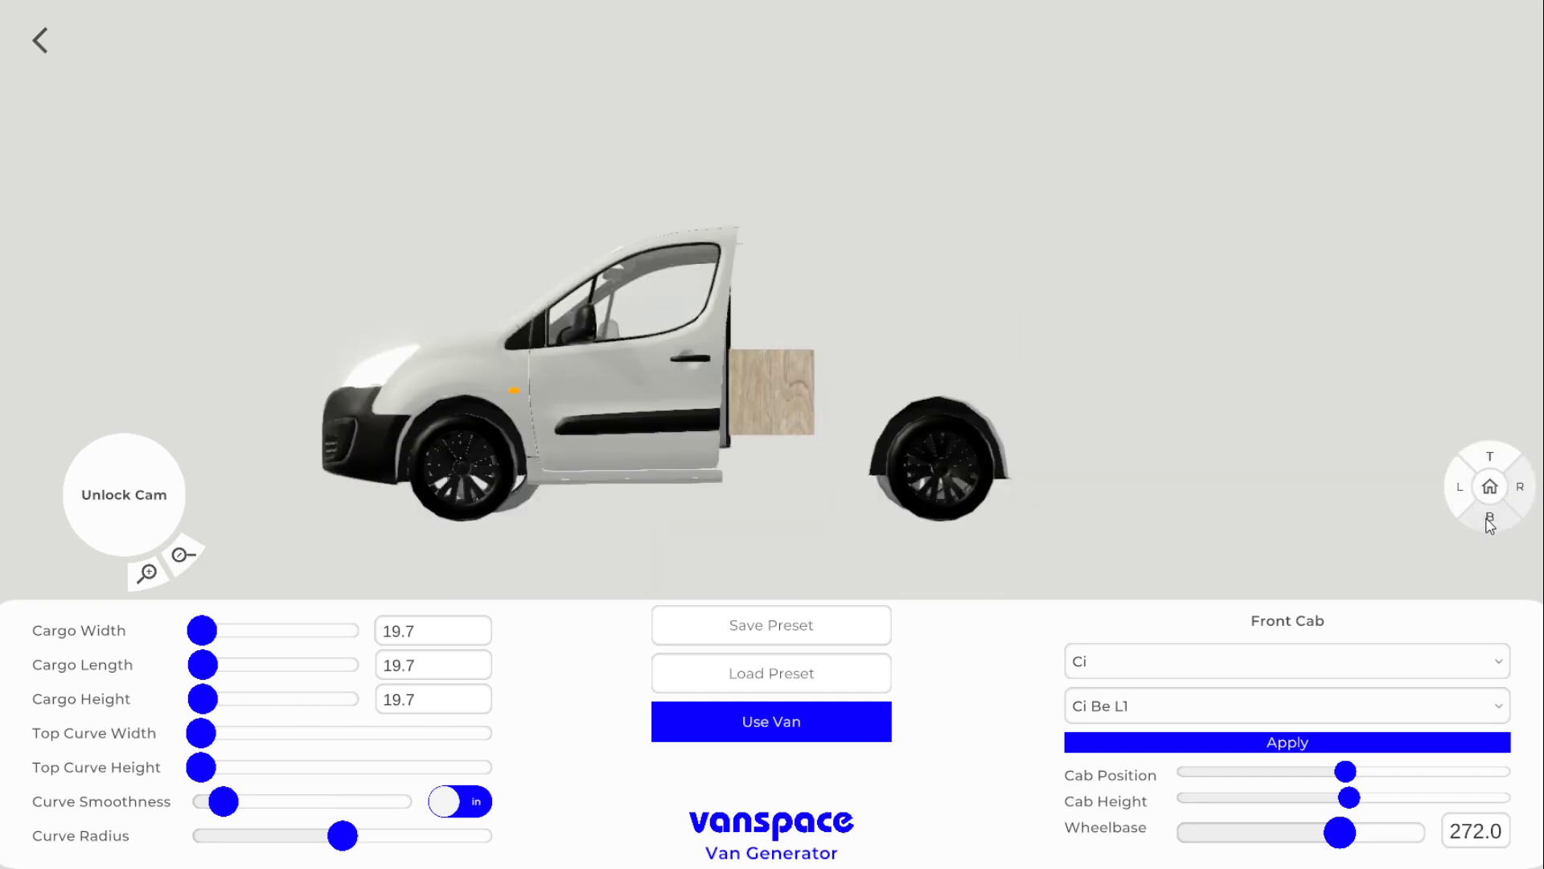
click(1490, 517)
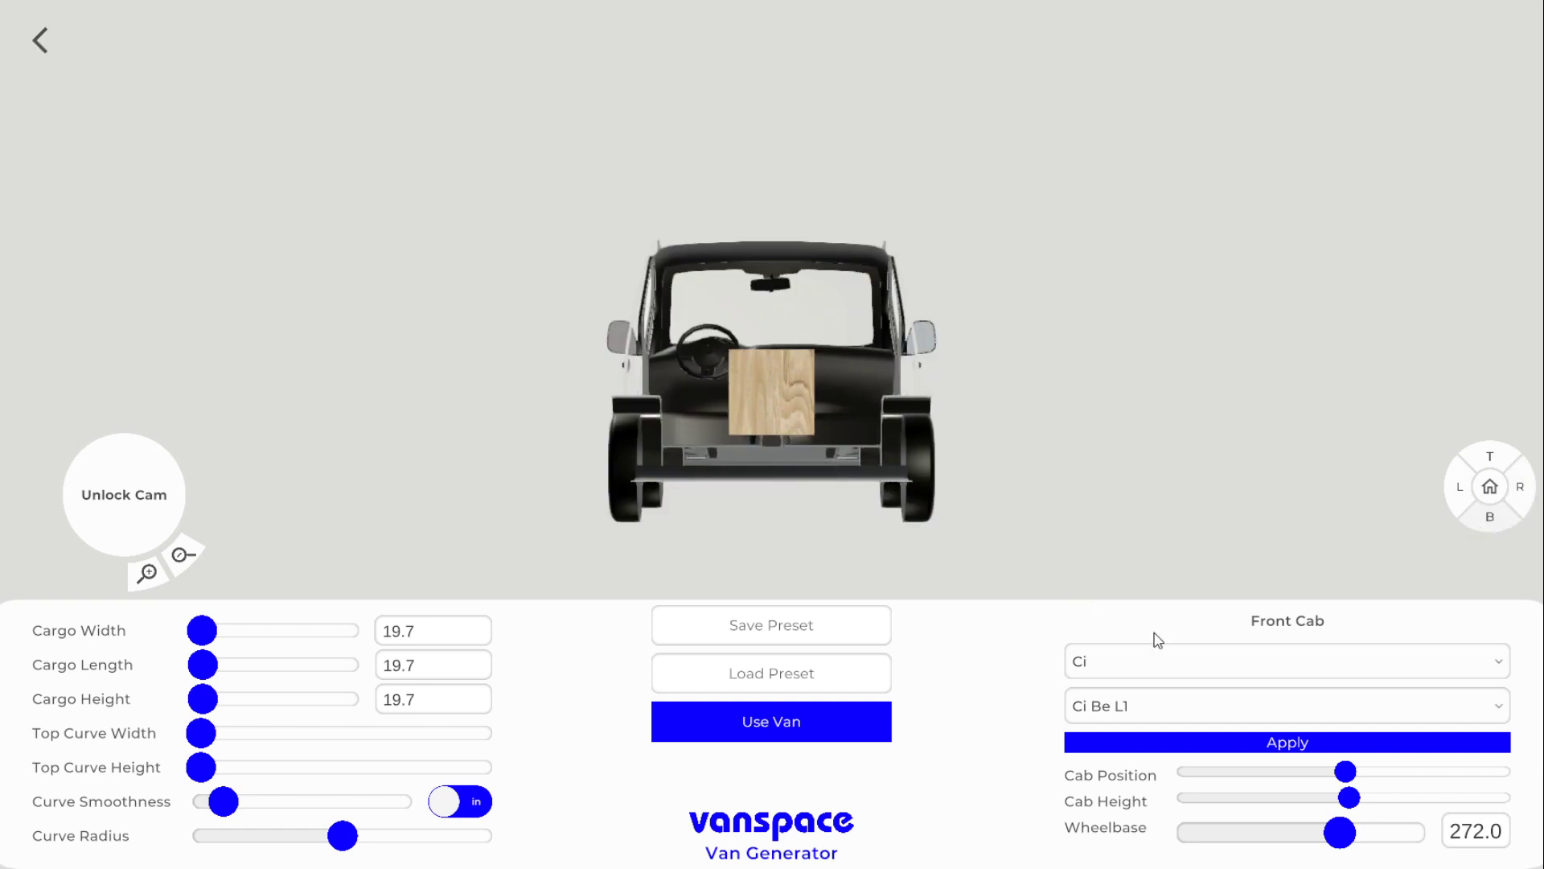
scroll(895, 452, up, 5)
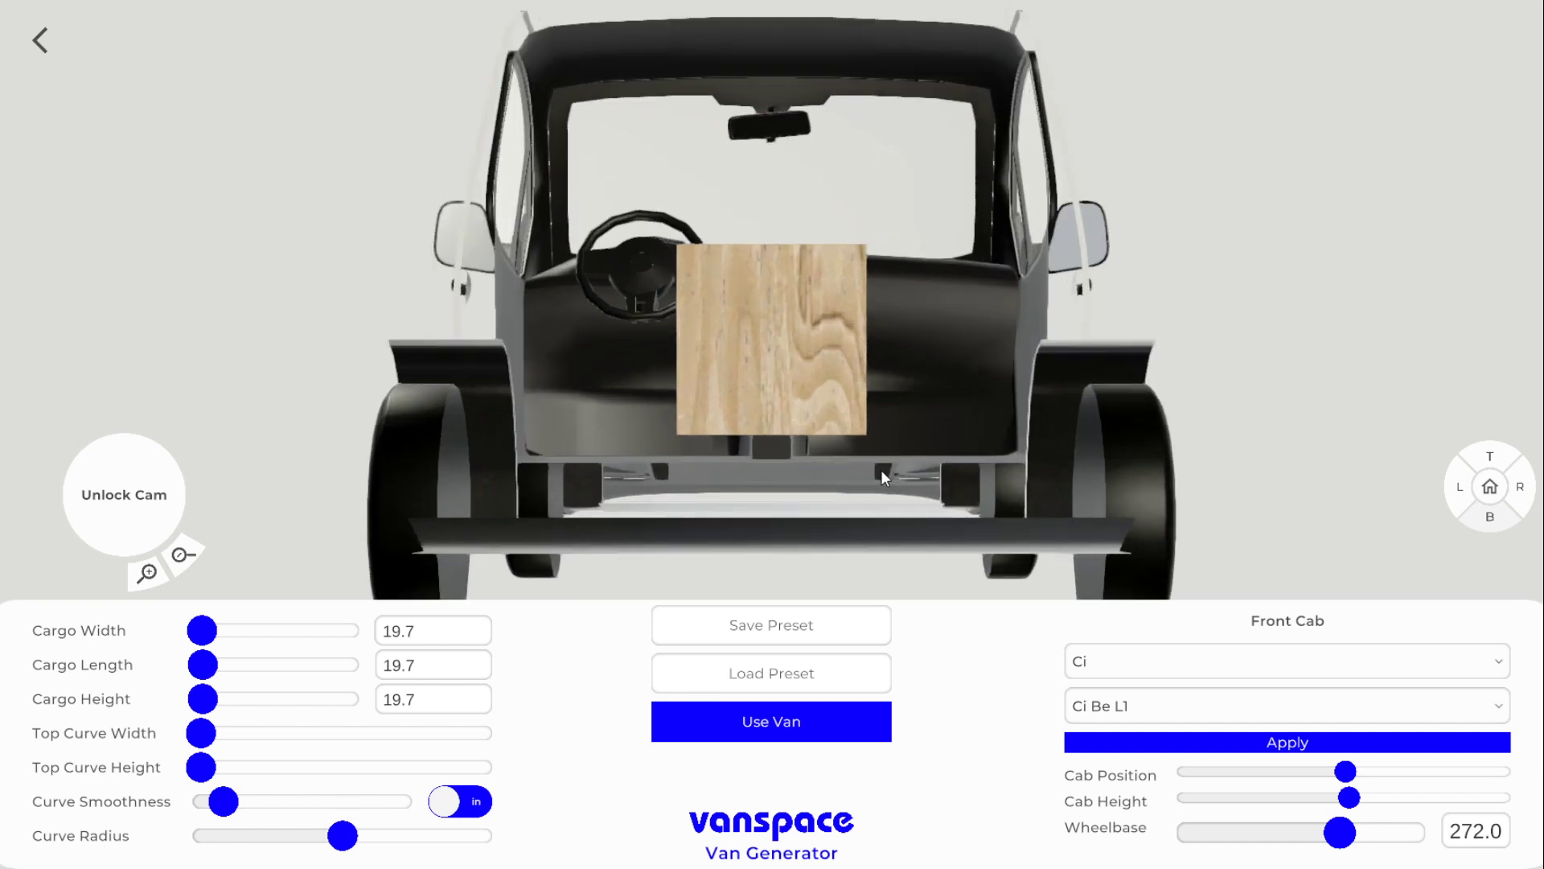
scroll(881, 469, up, 2)
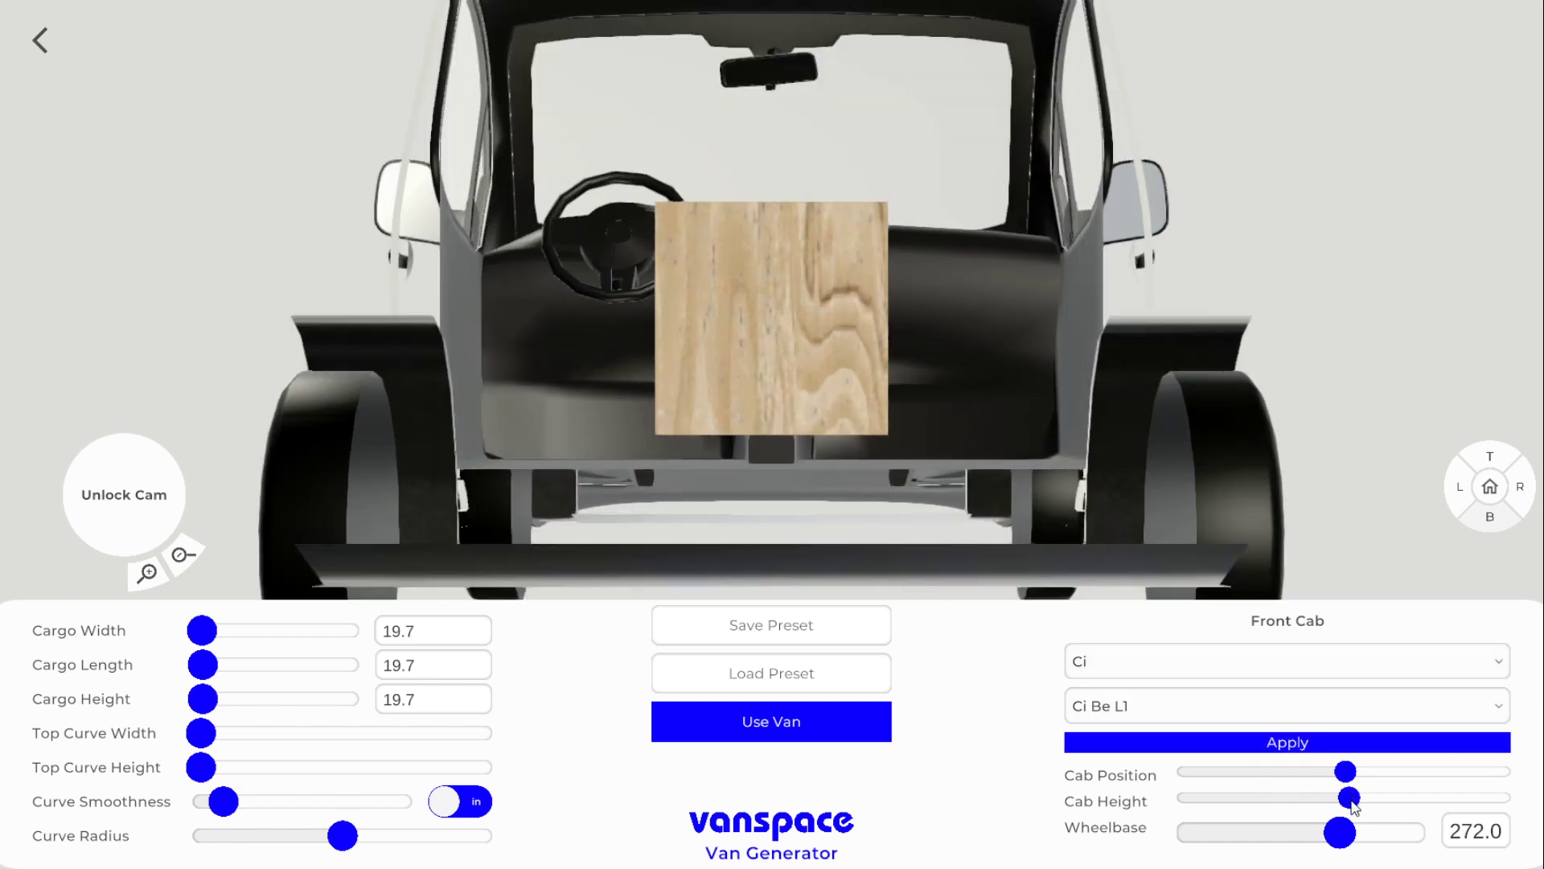
Nudge the Cab Position slider so the cargo cube sits just behind the cab's front seats
drag(1348, 773, 1354, 809)
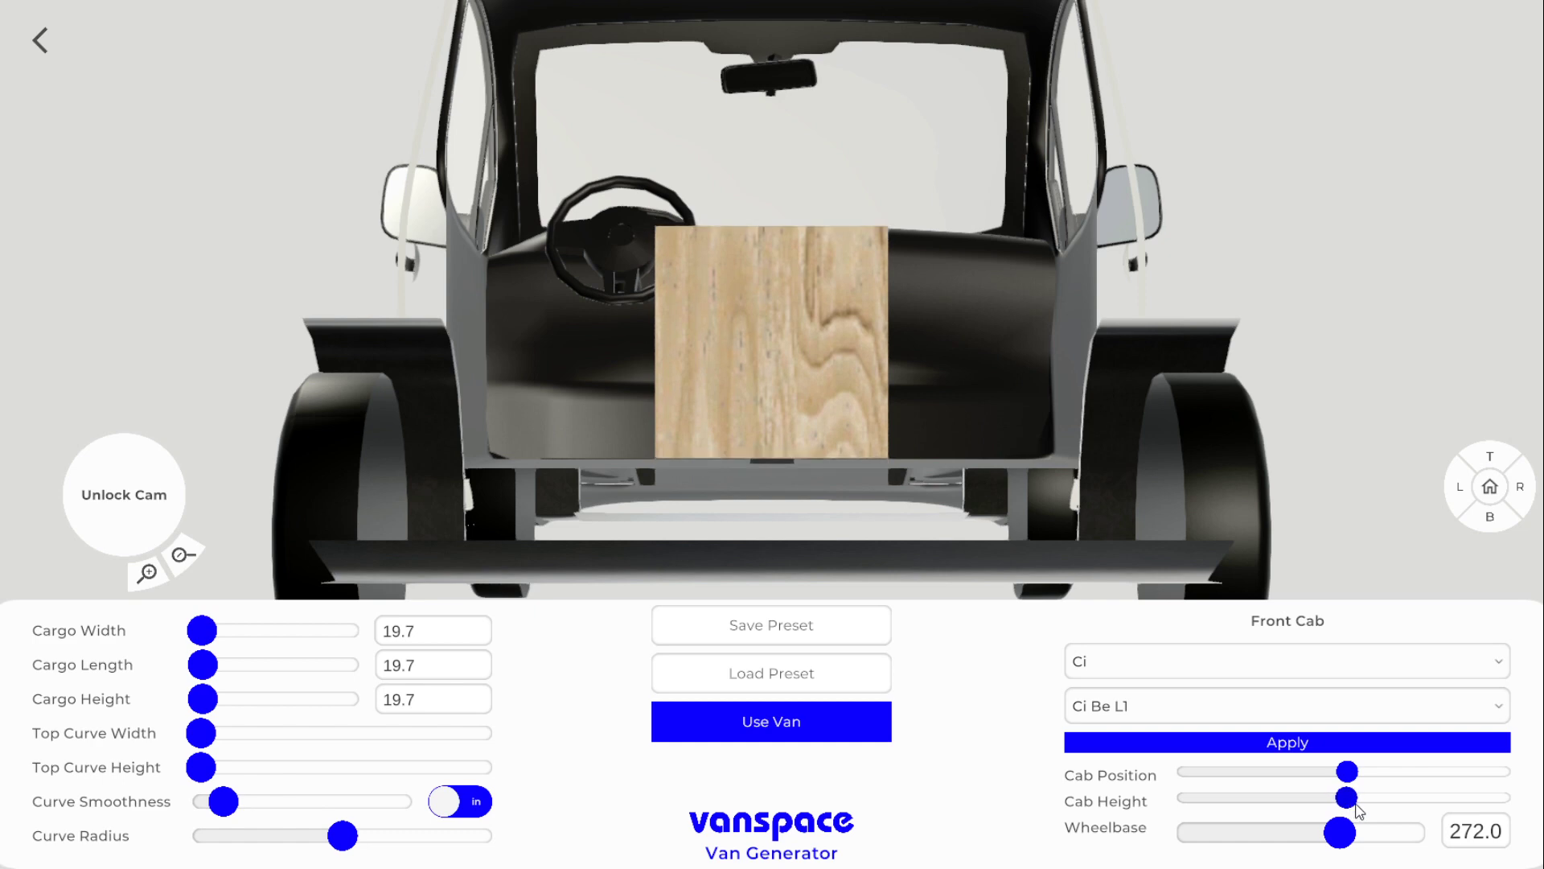
drag(1171, 492, 1058, 452)
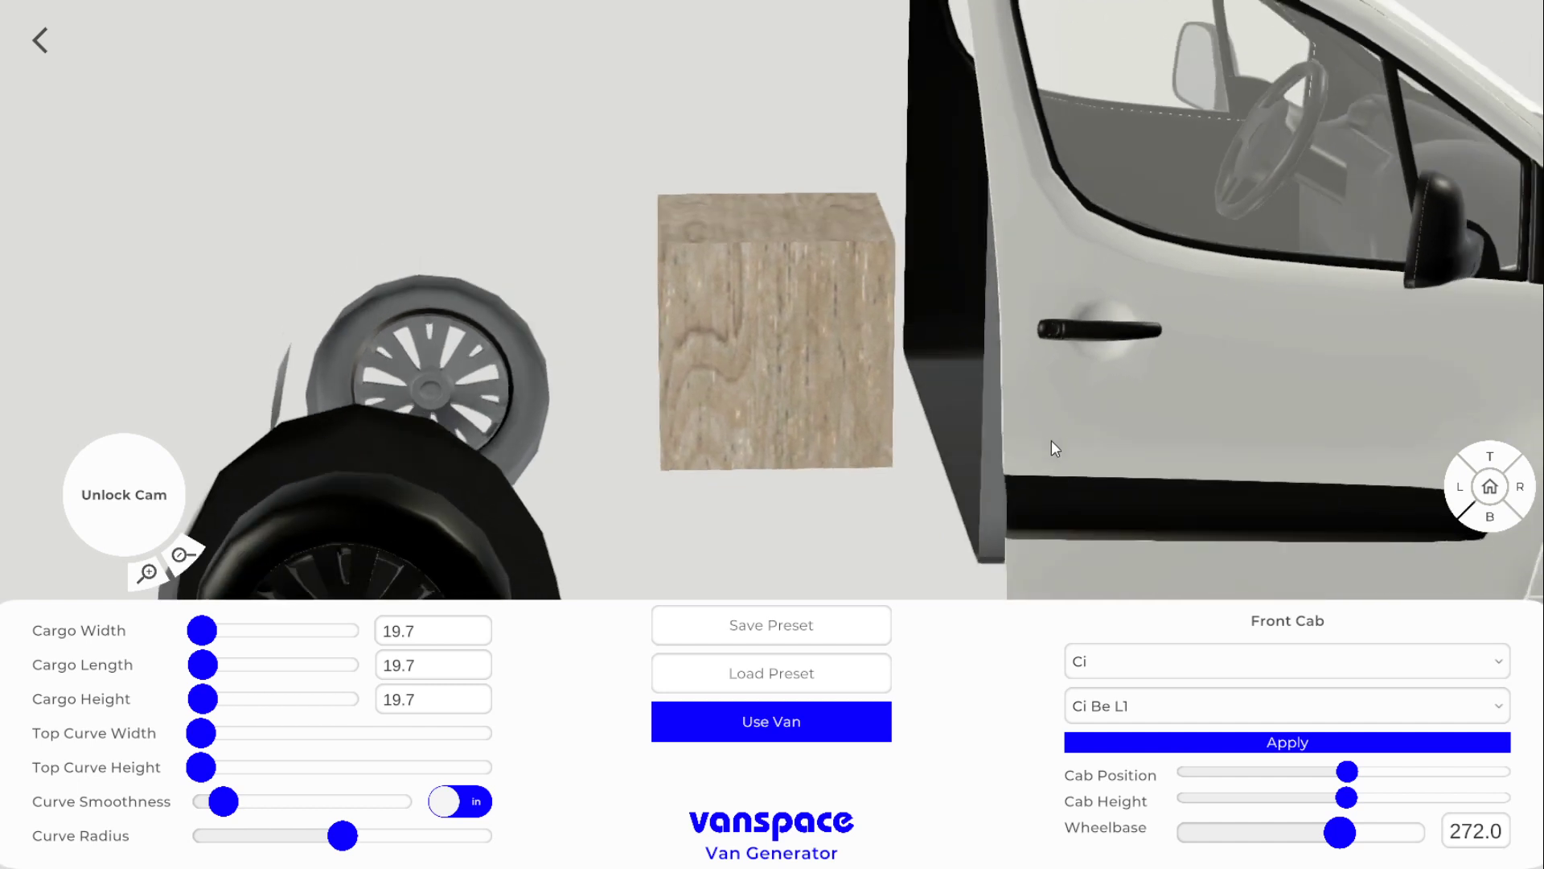
drag(1354, 774, 1353, 778)
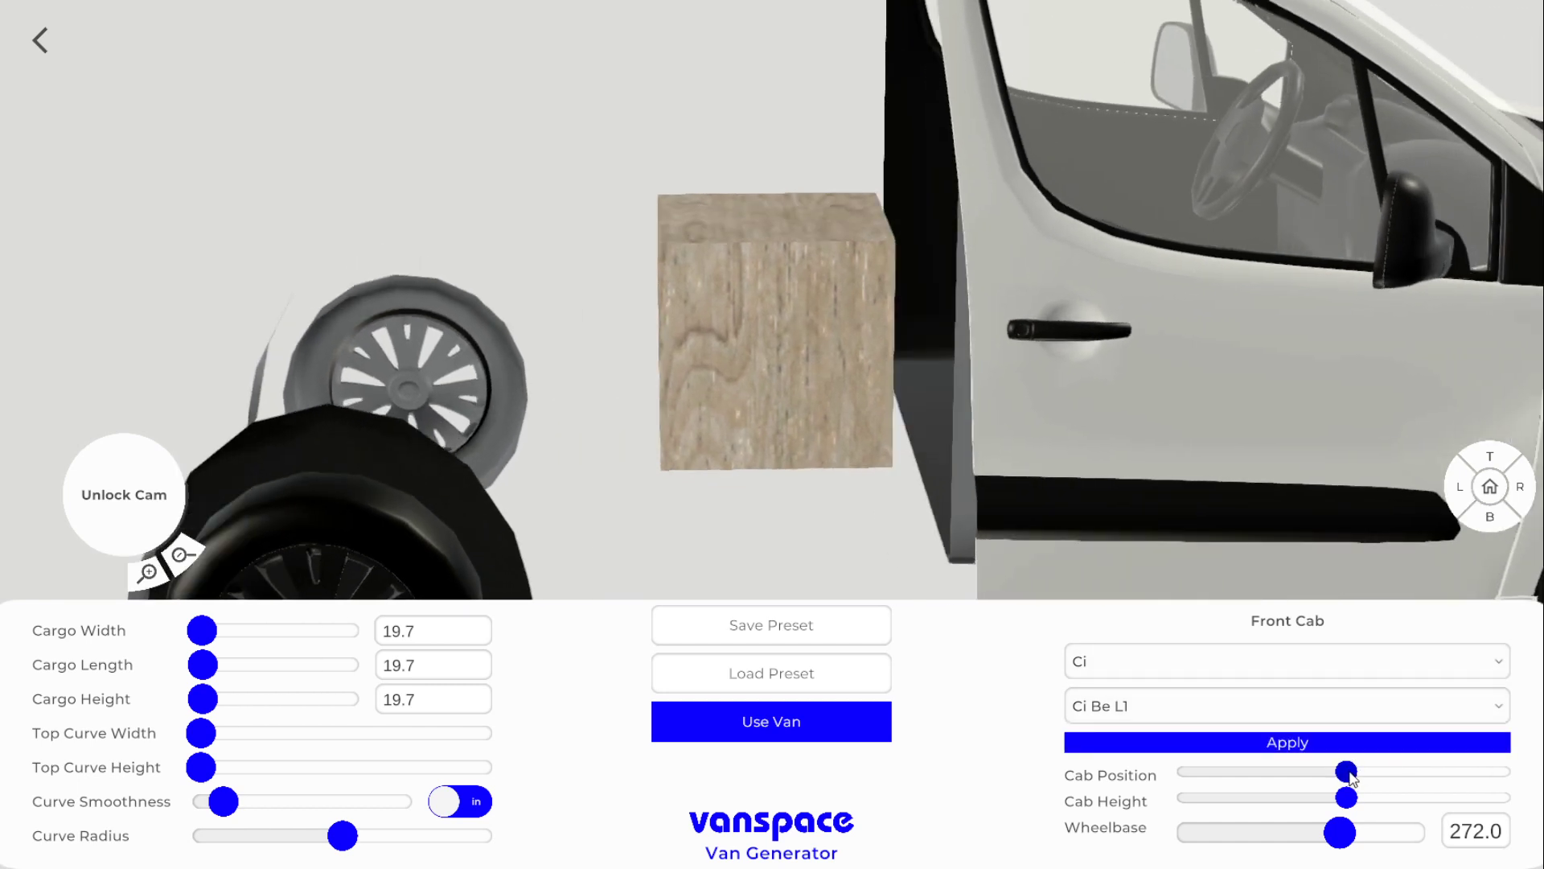
click(1489, 457)
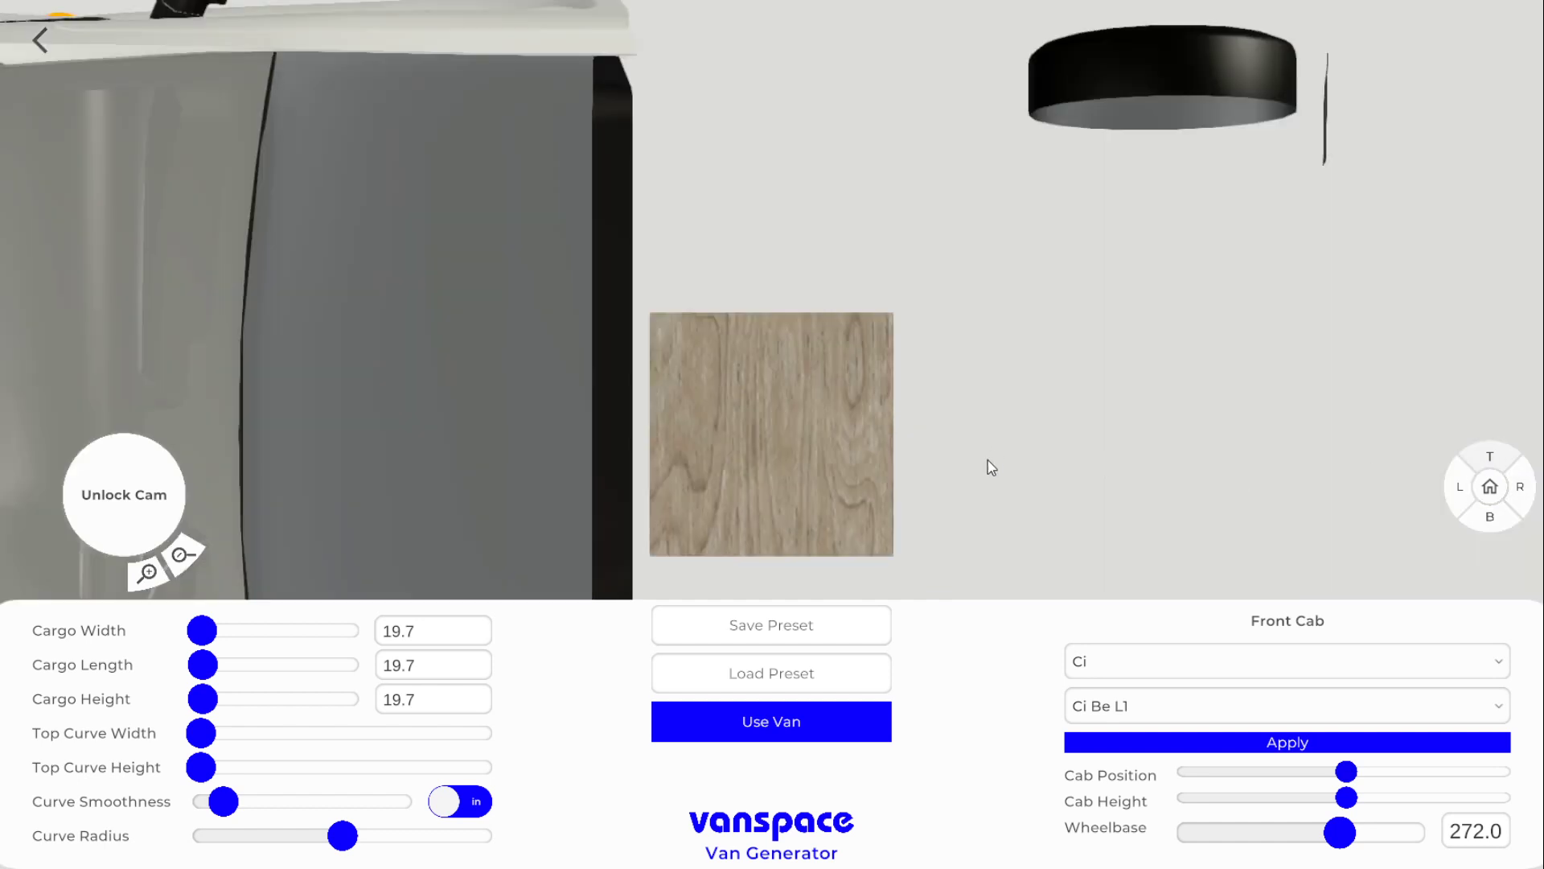
scroll(804, 475, down, 3)
scroll(786, 526, up, 2)
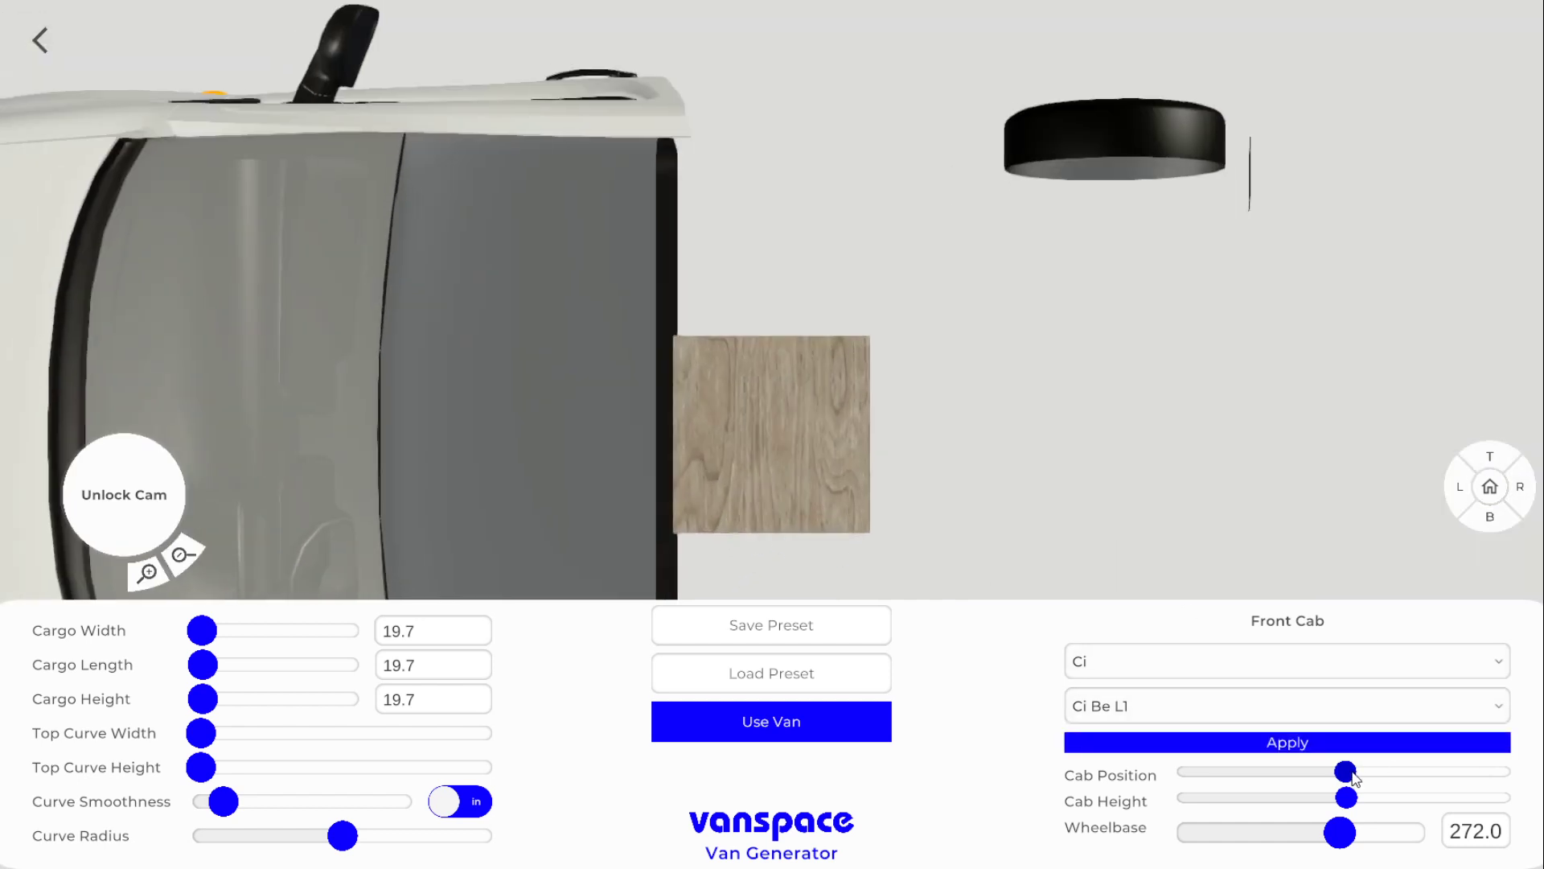
drag(1036, 502, 901, 416)
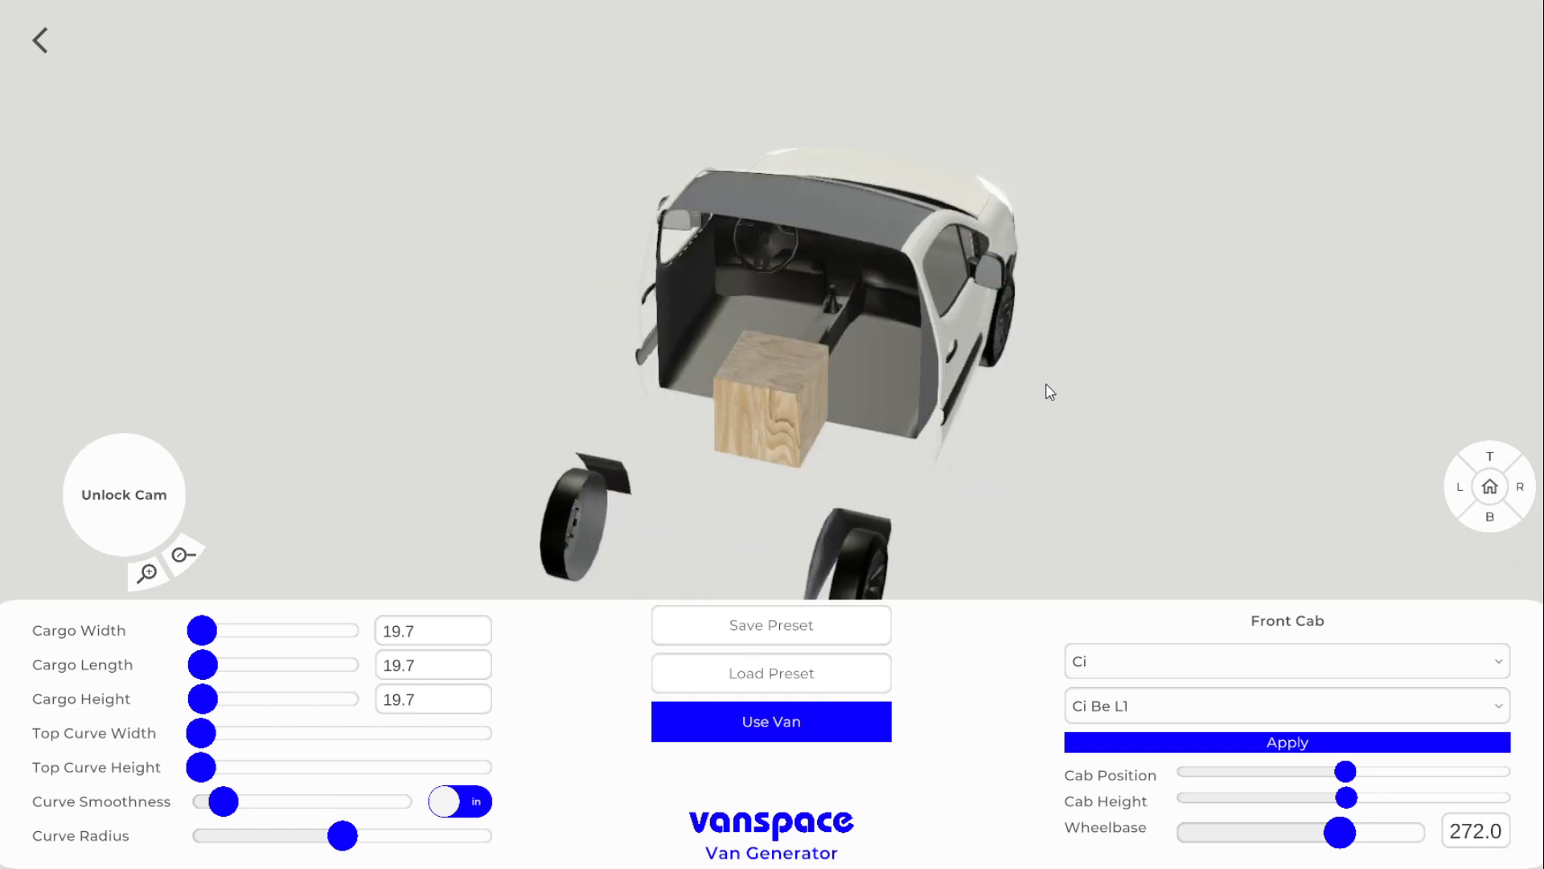
drag(1050, 392, 897, 353)
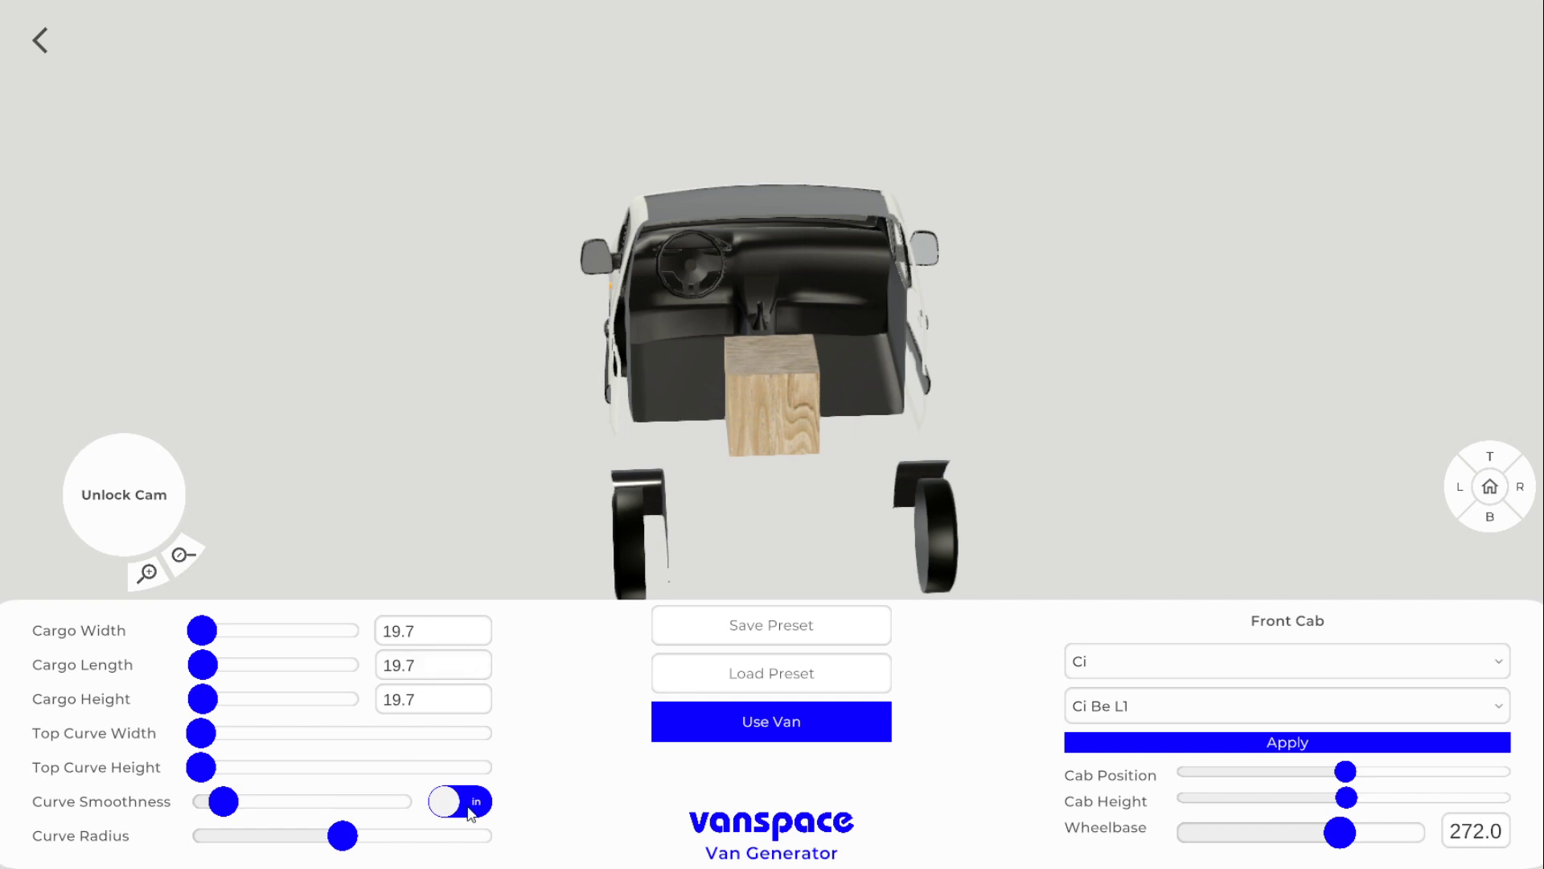
drag(626, 524, 1079, 365)
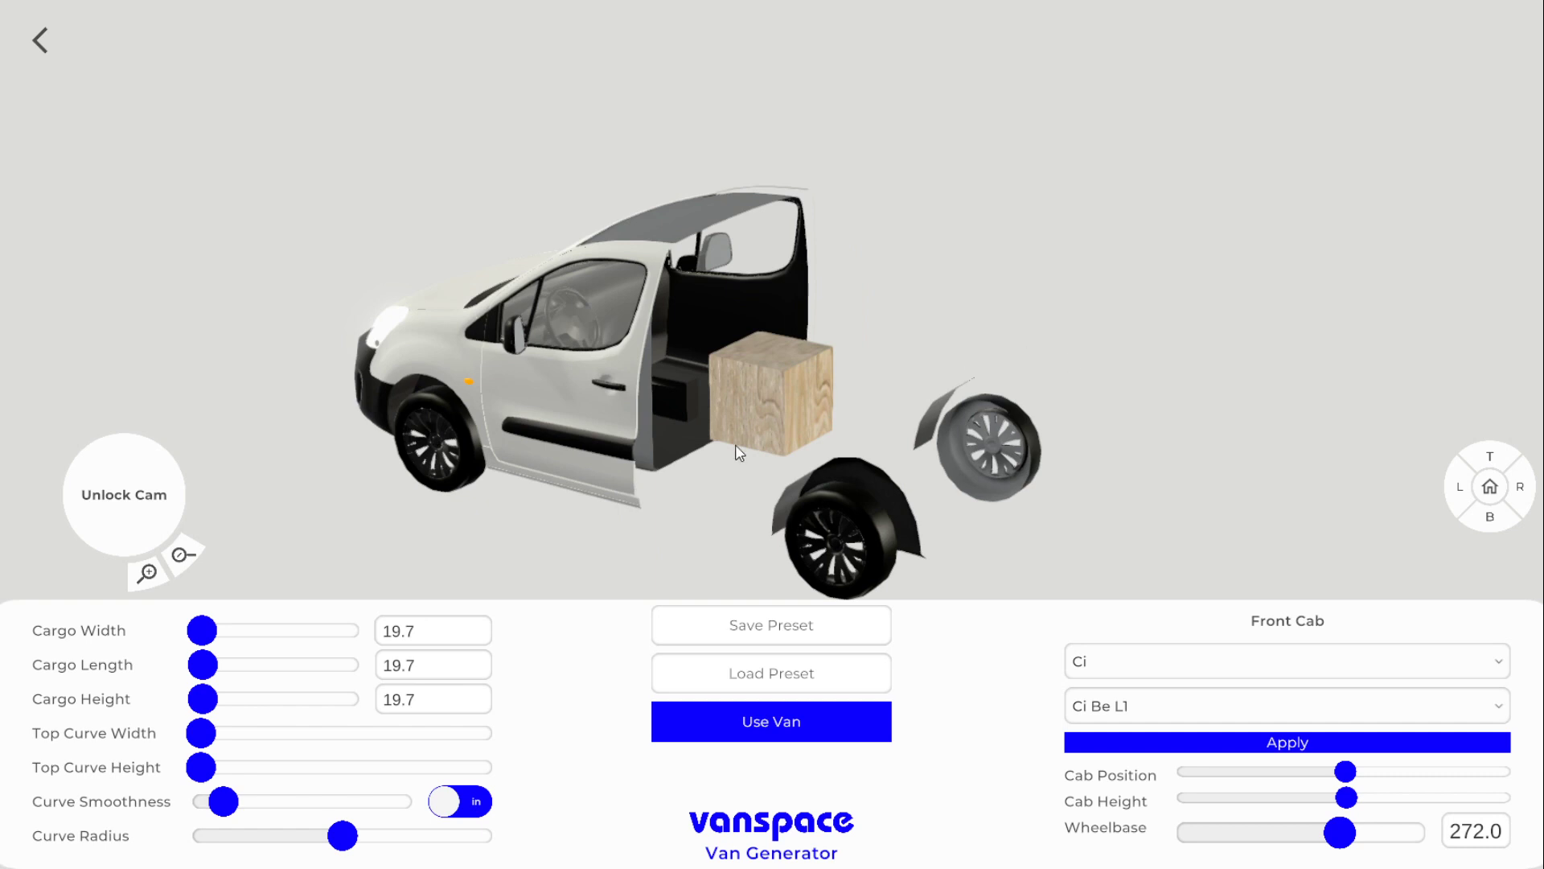
Switch the measurement units from inches to centimetres, making the cargo sizes read 50.0
click(455, 807)
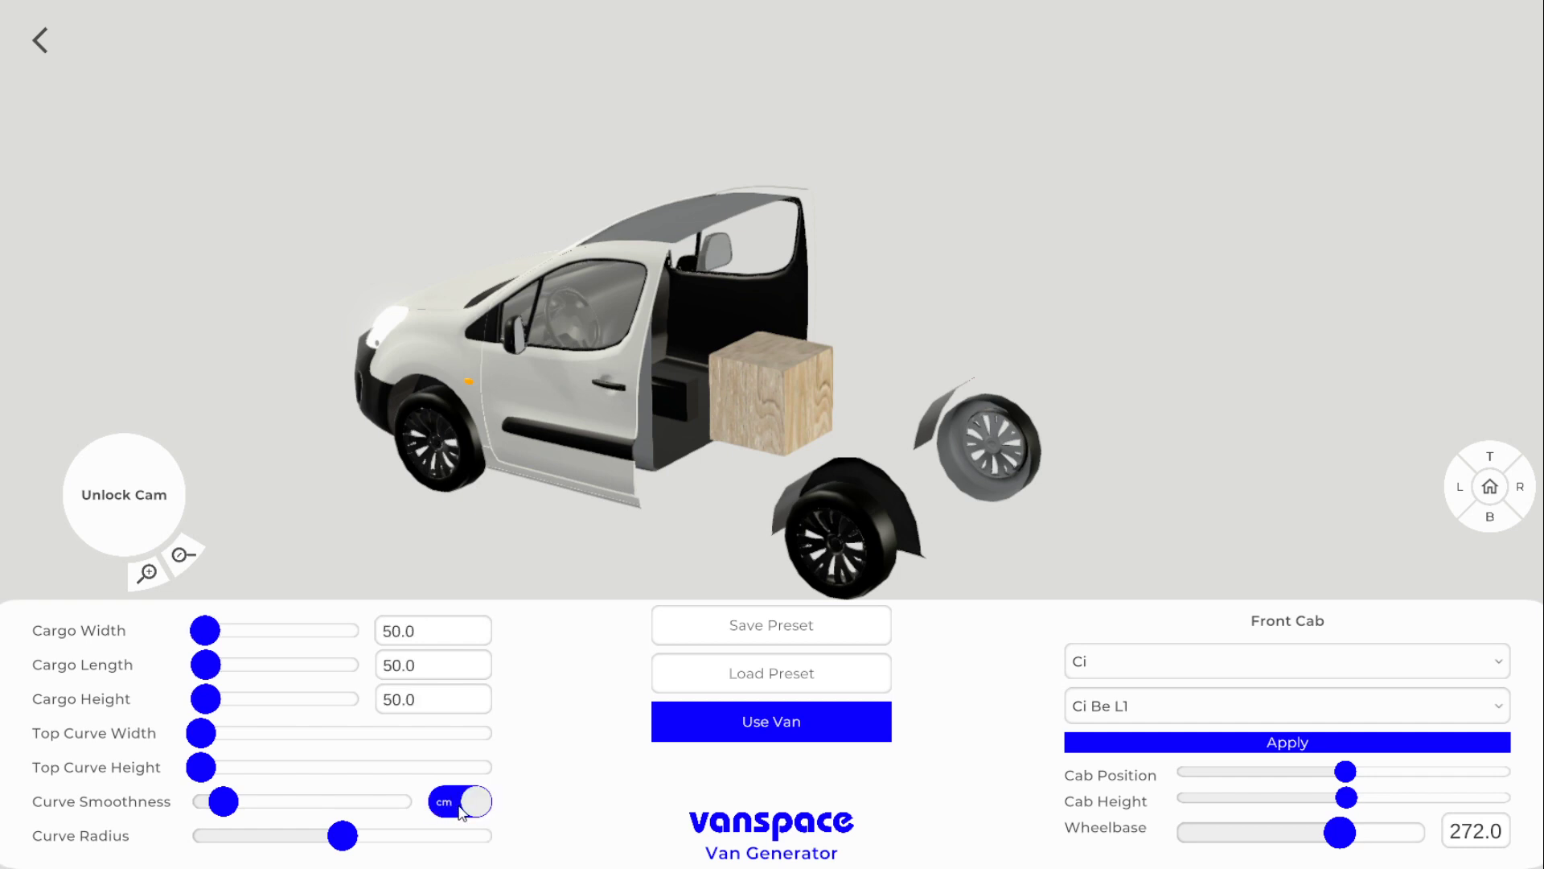
click(478, 807)
click(448, 806)
Enter Cargo Width 160, Cargo Length 200 and Cargo Height 125
drag(458, 631, 386, 631)
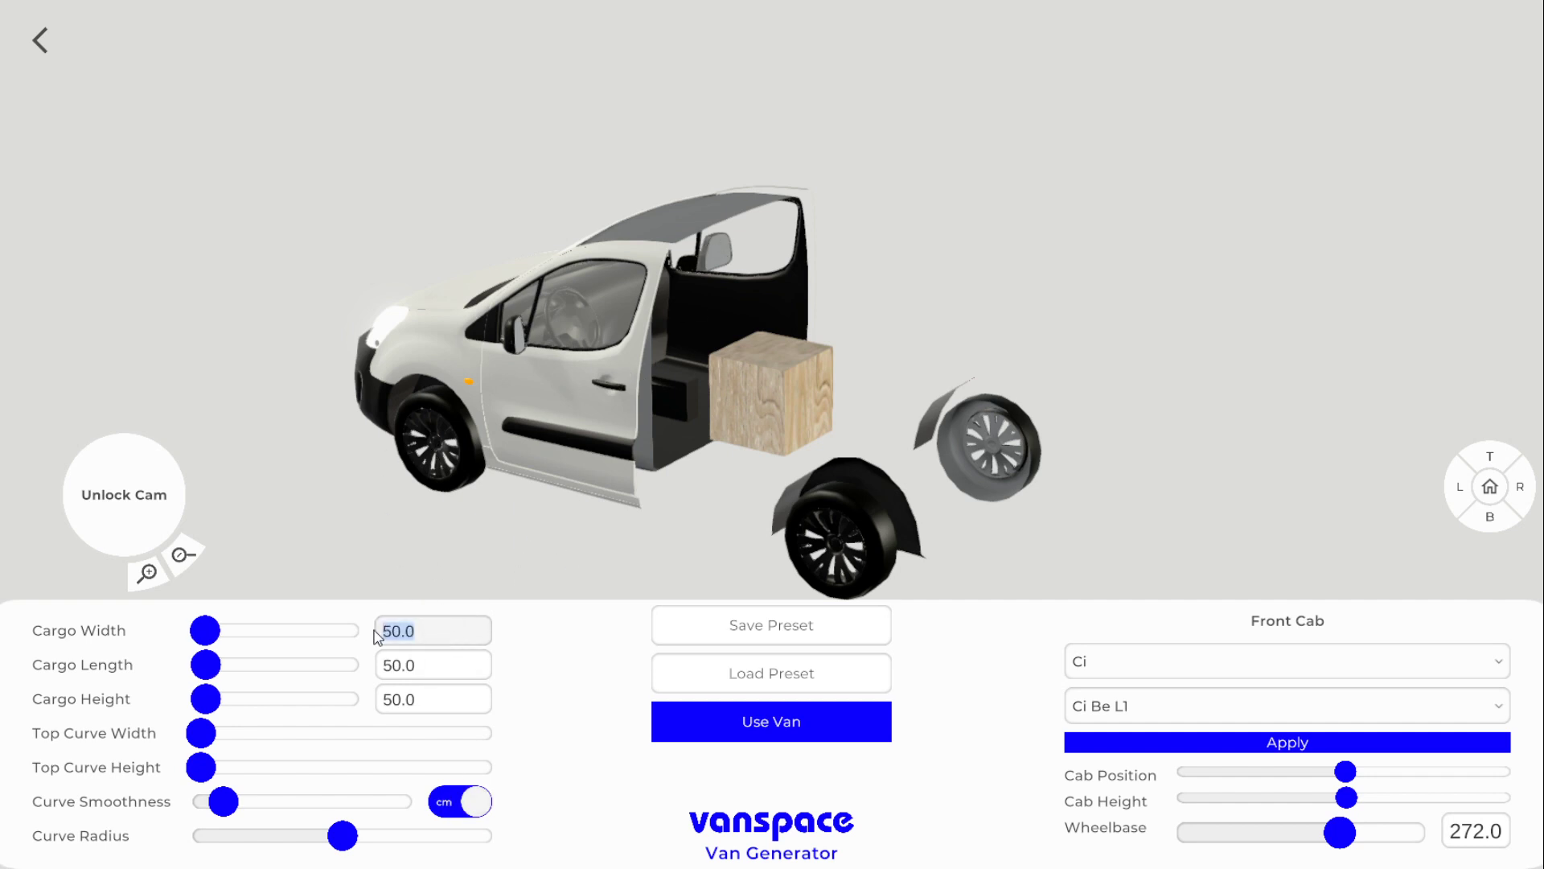
text(160)
key(Return)
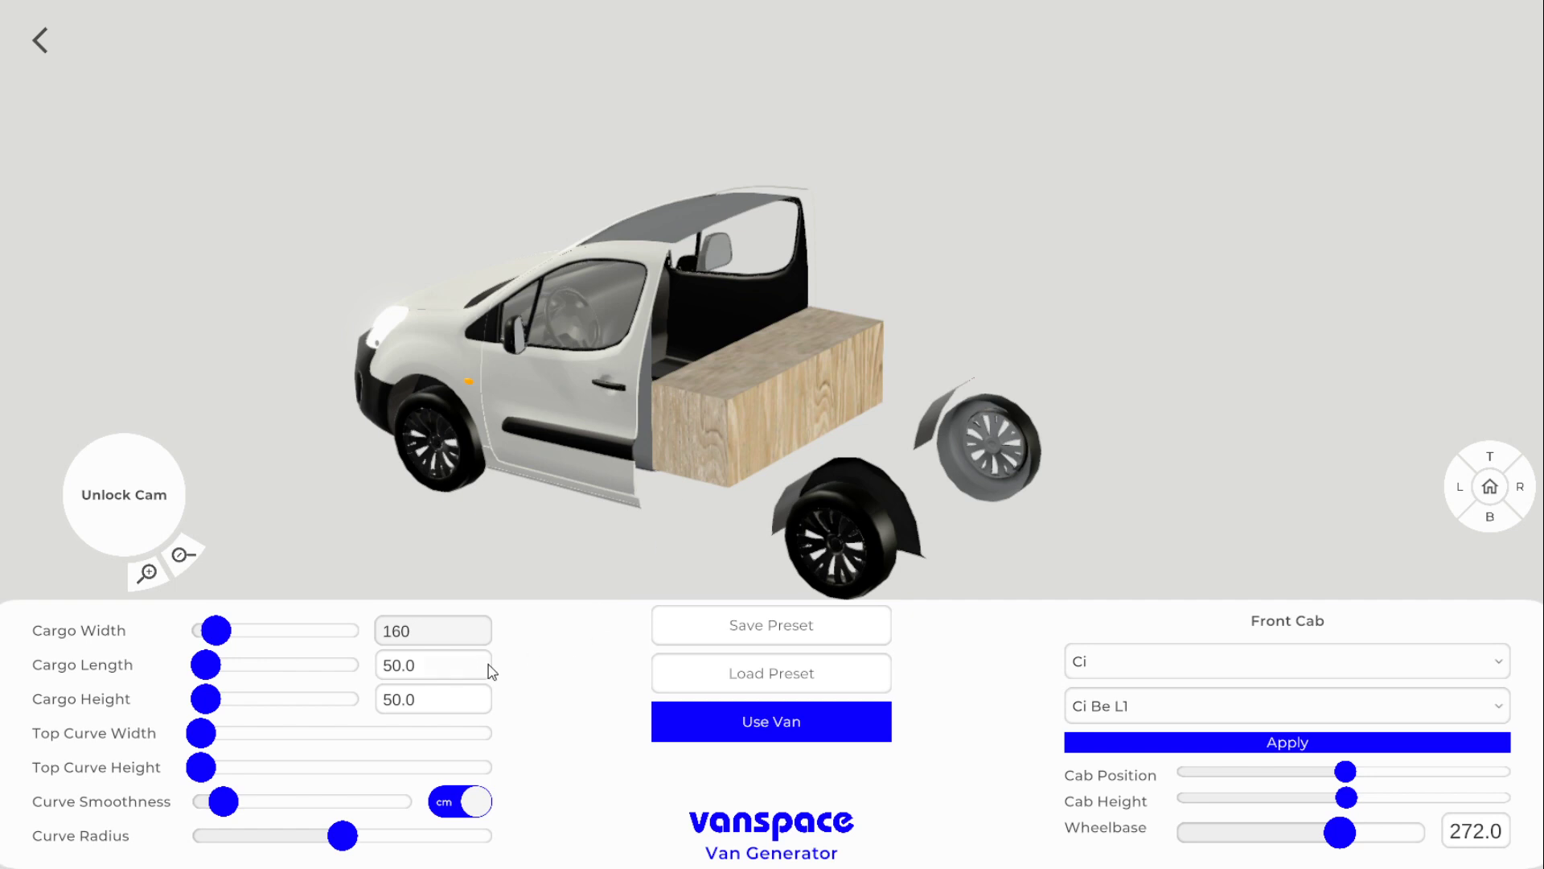
click(444, 665)
text(200)
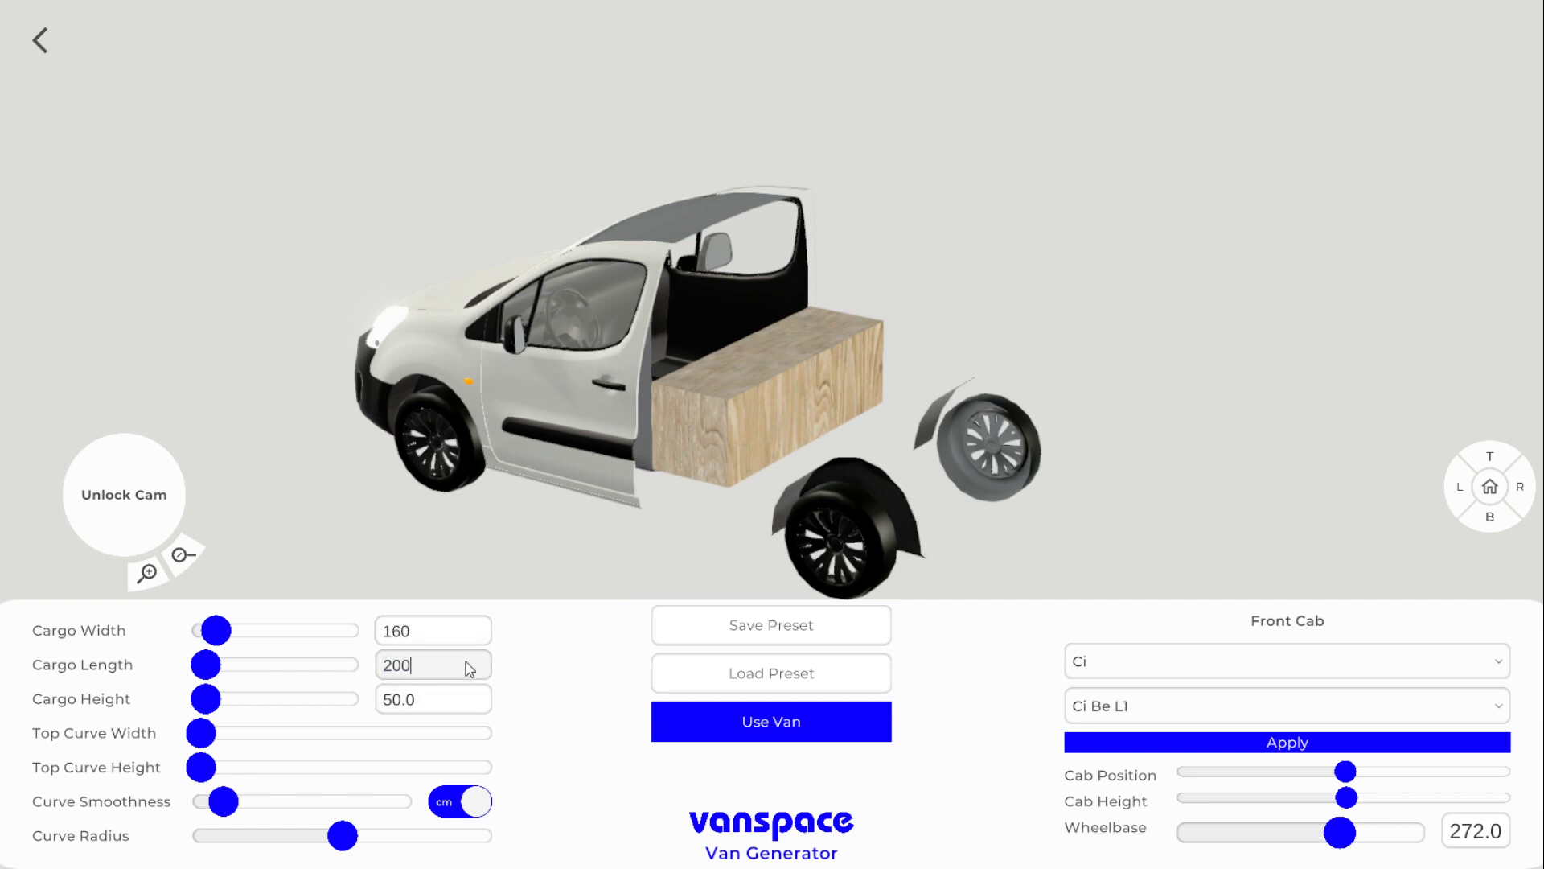
key(Return)
click(428, 700)
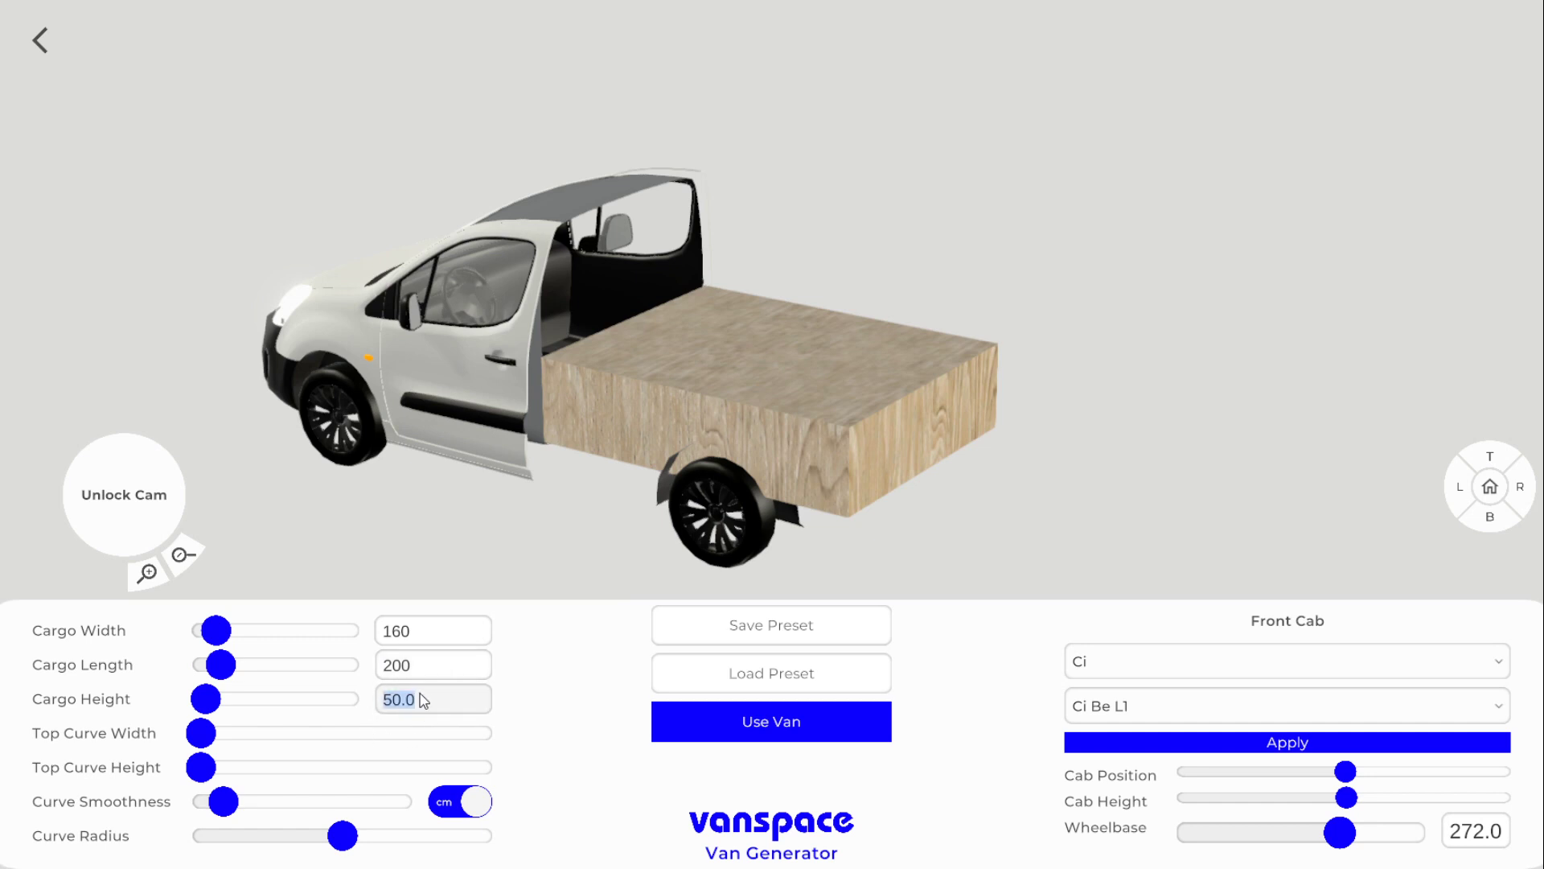
text(125)
key(Return)
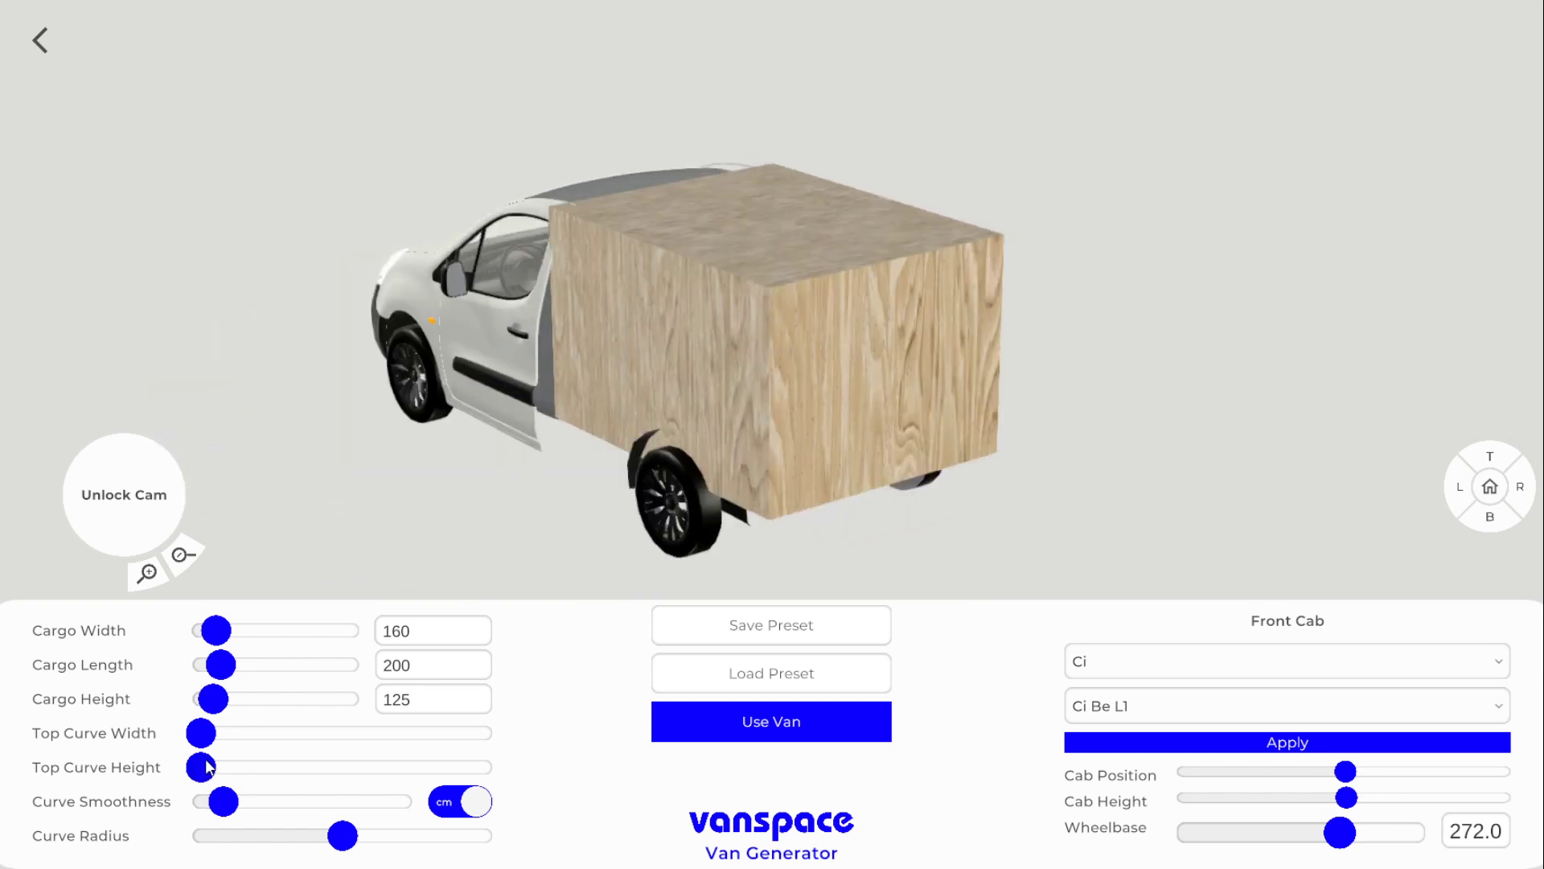
Raise Top Curve Height, Top Curve Width and Curve Smoothness, checking the rounded roof from behind
drag(203, 772, 251, 738)
click(1501, 523)
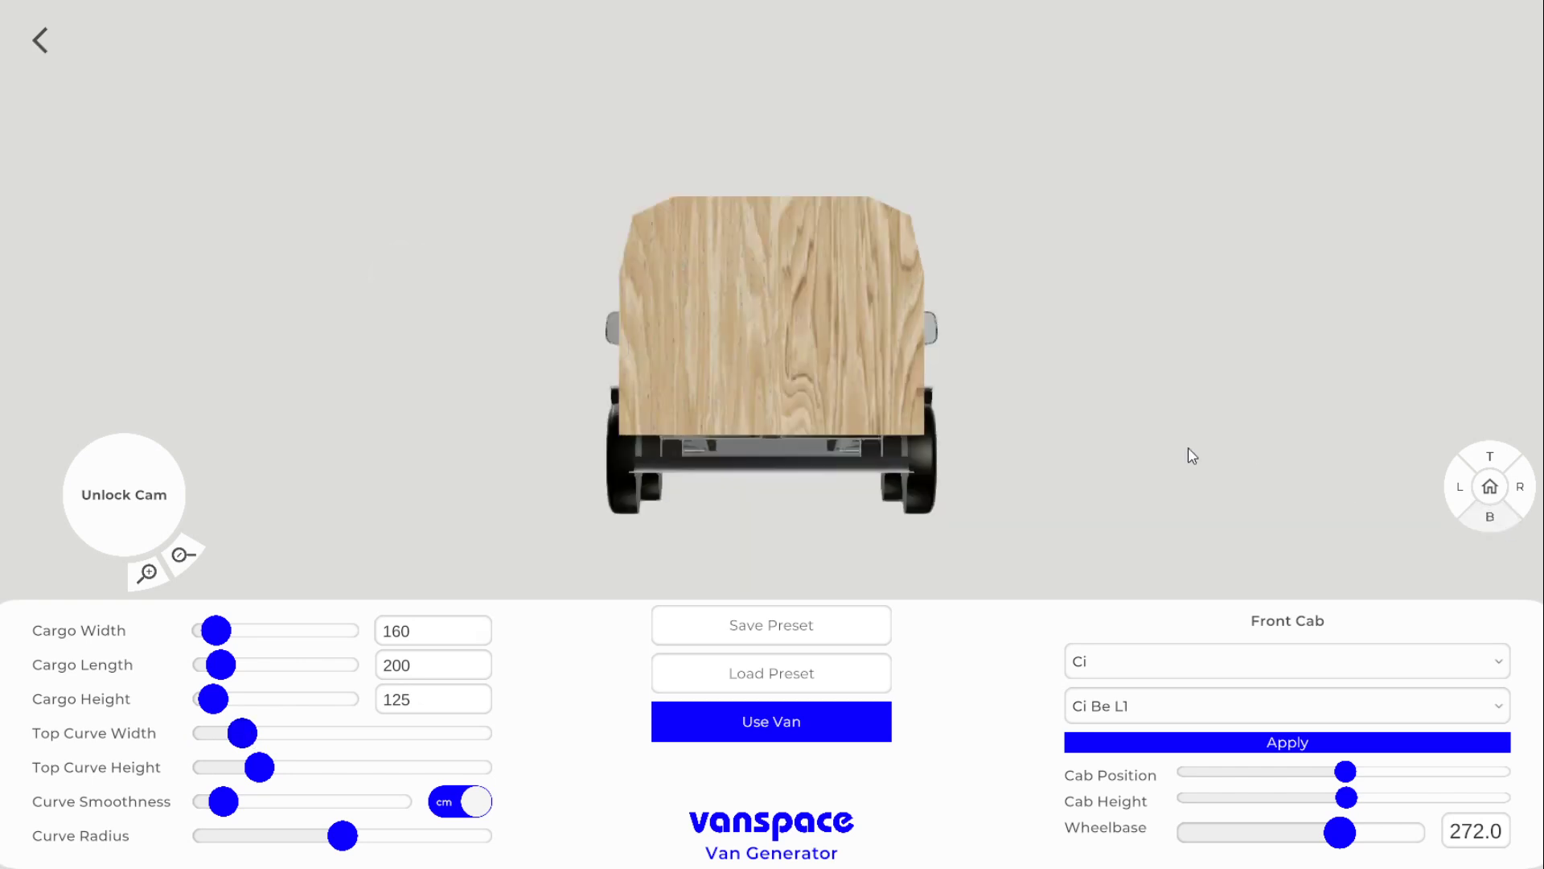
drag(262, 769, 257, 738)
drag(229, 808, 272, 814)
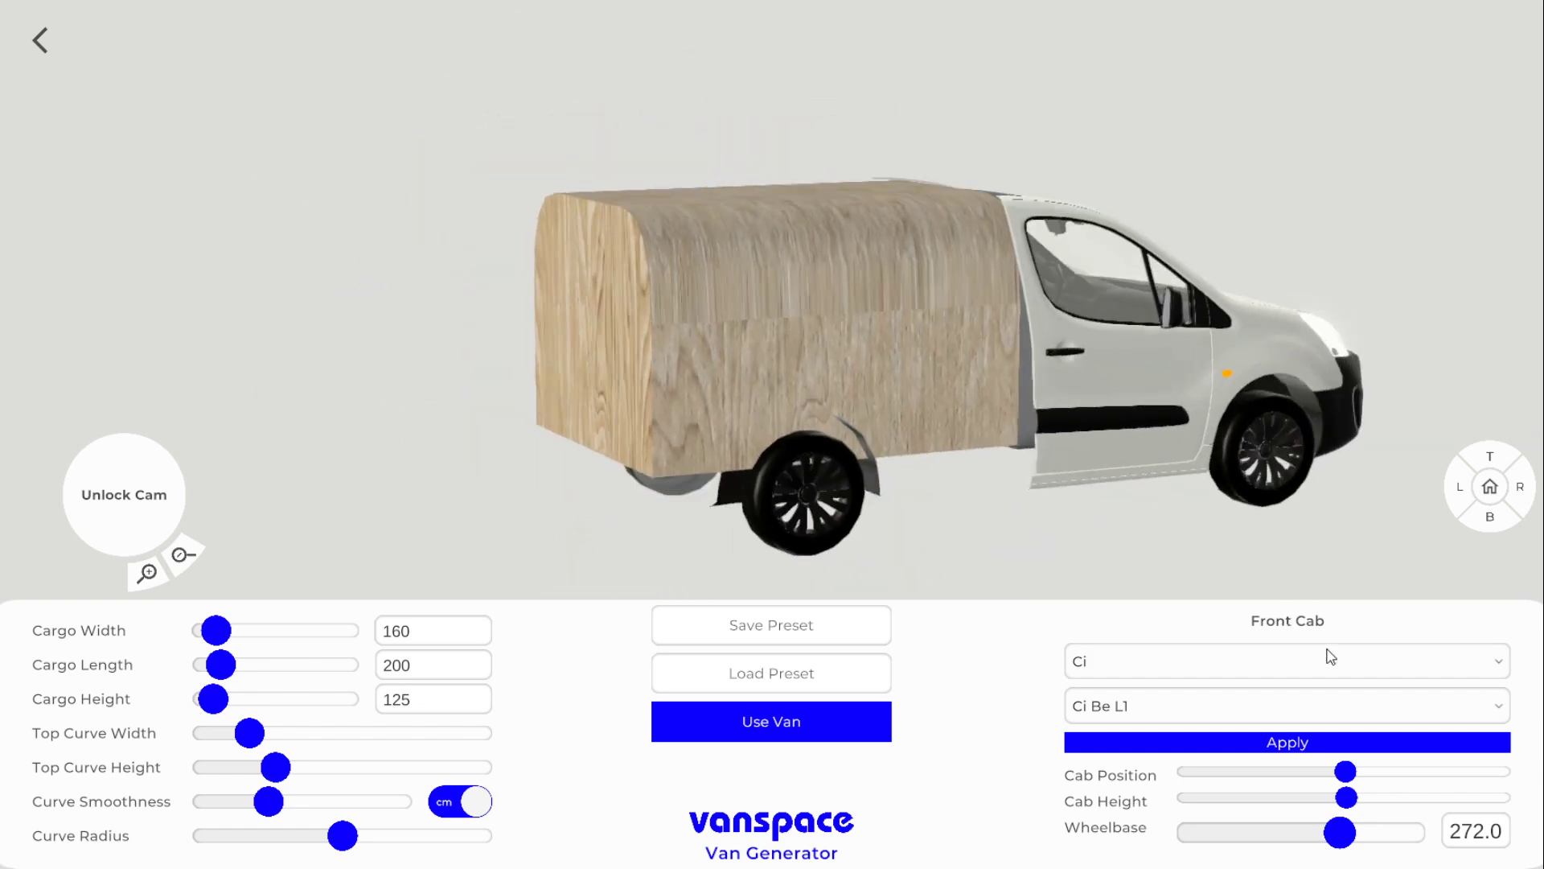
Enter a 275 wheelbase and load the van into the 3D editor with Use Van
click(1488, 839)
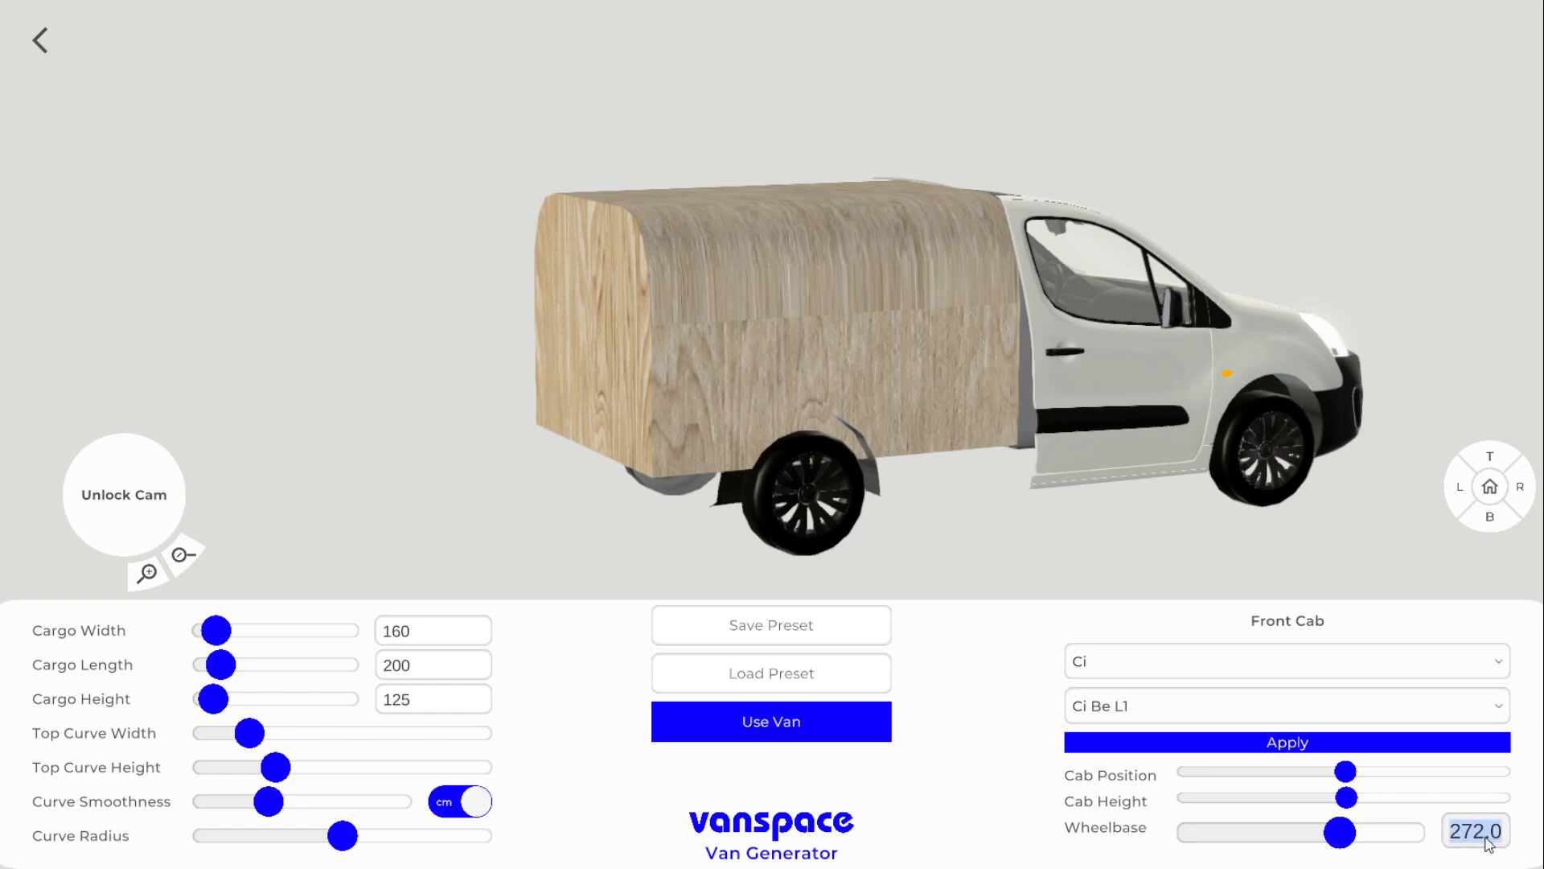
text(275)
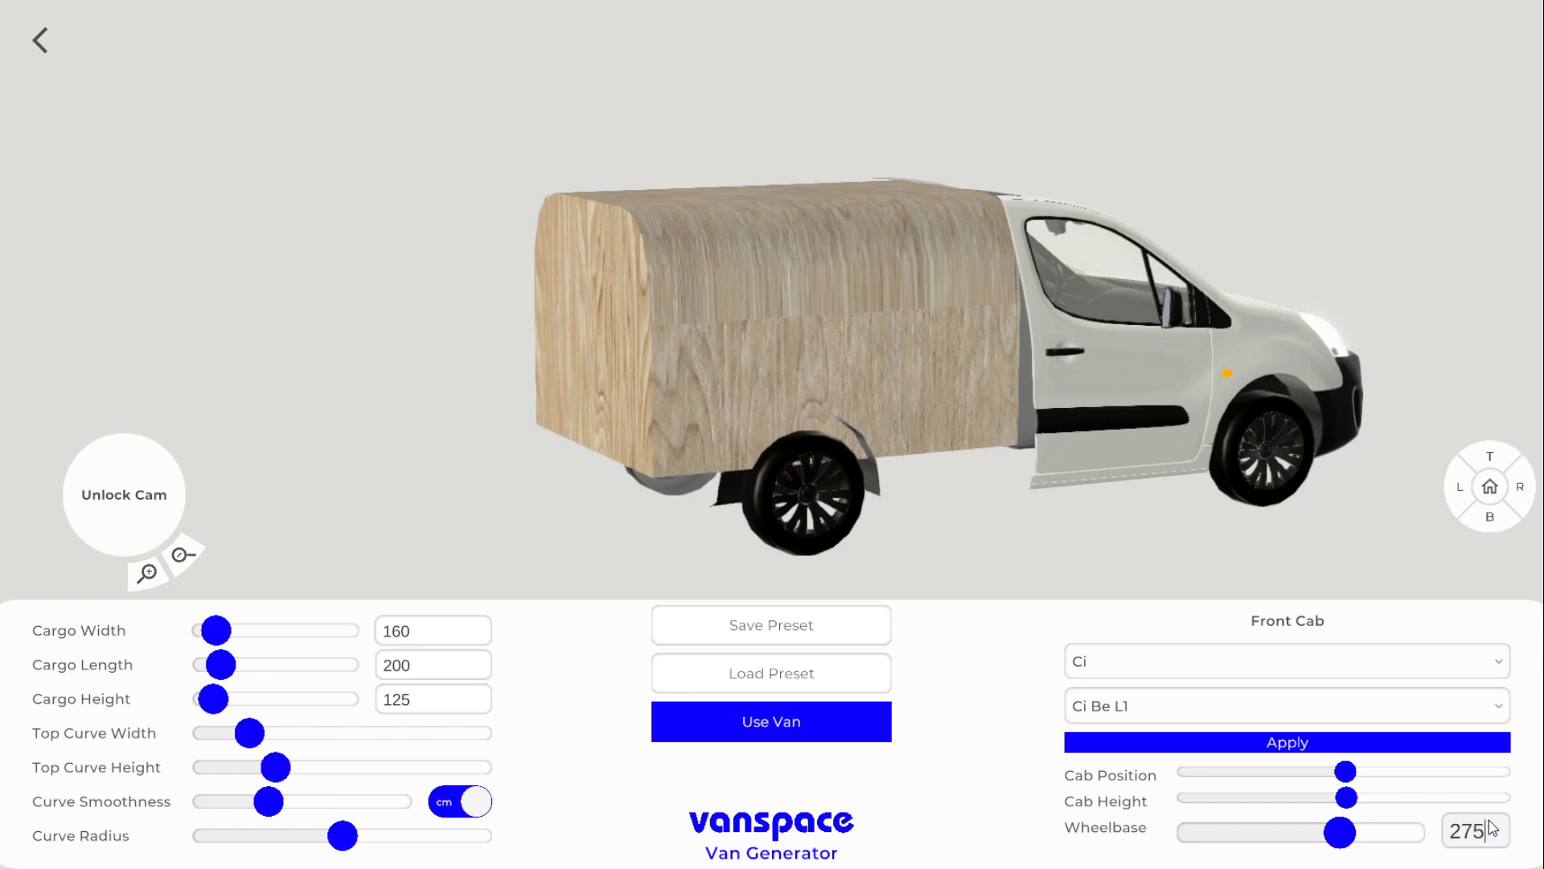
key(Return)
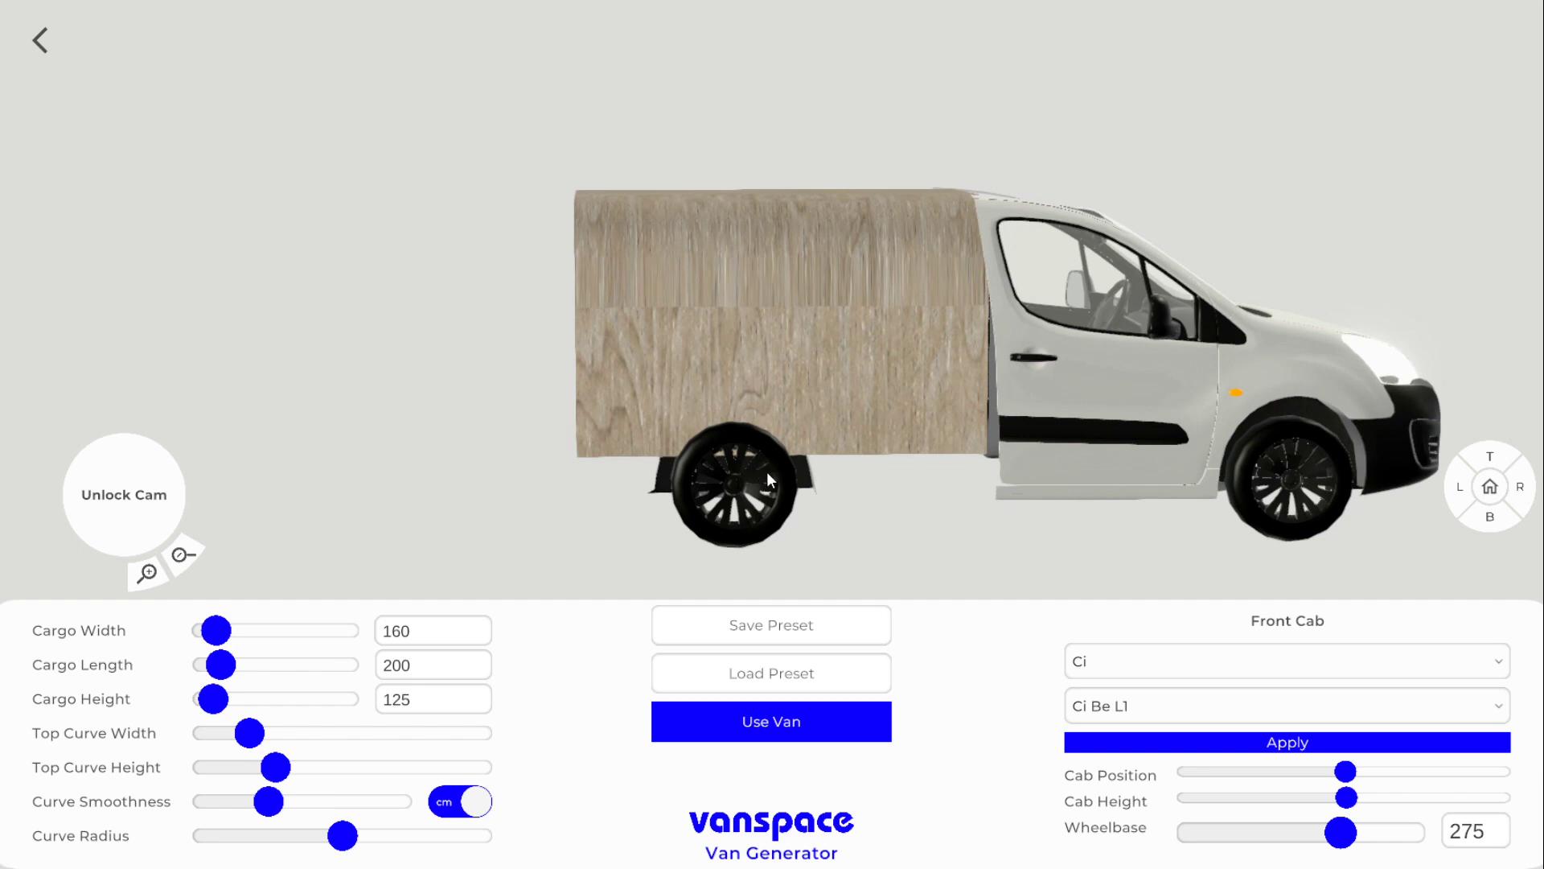
click(803, 718)
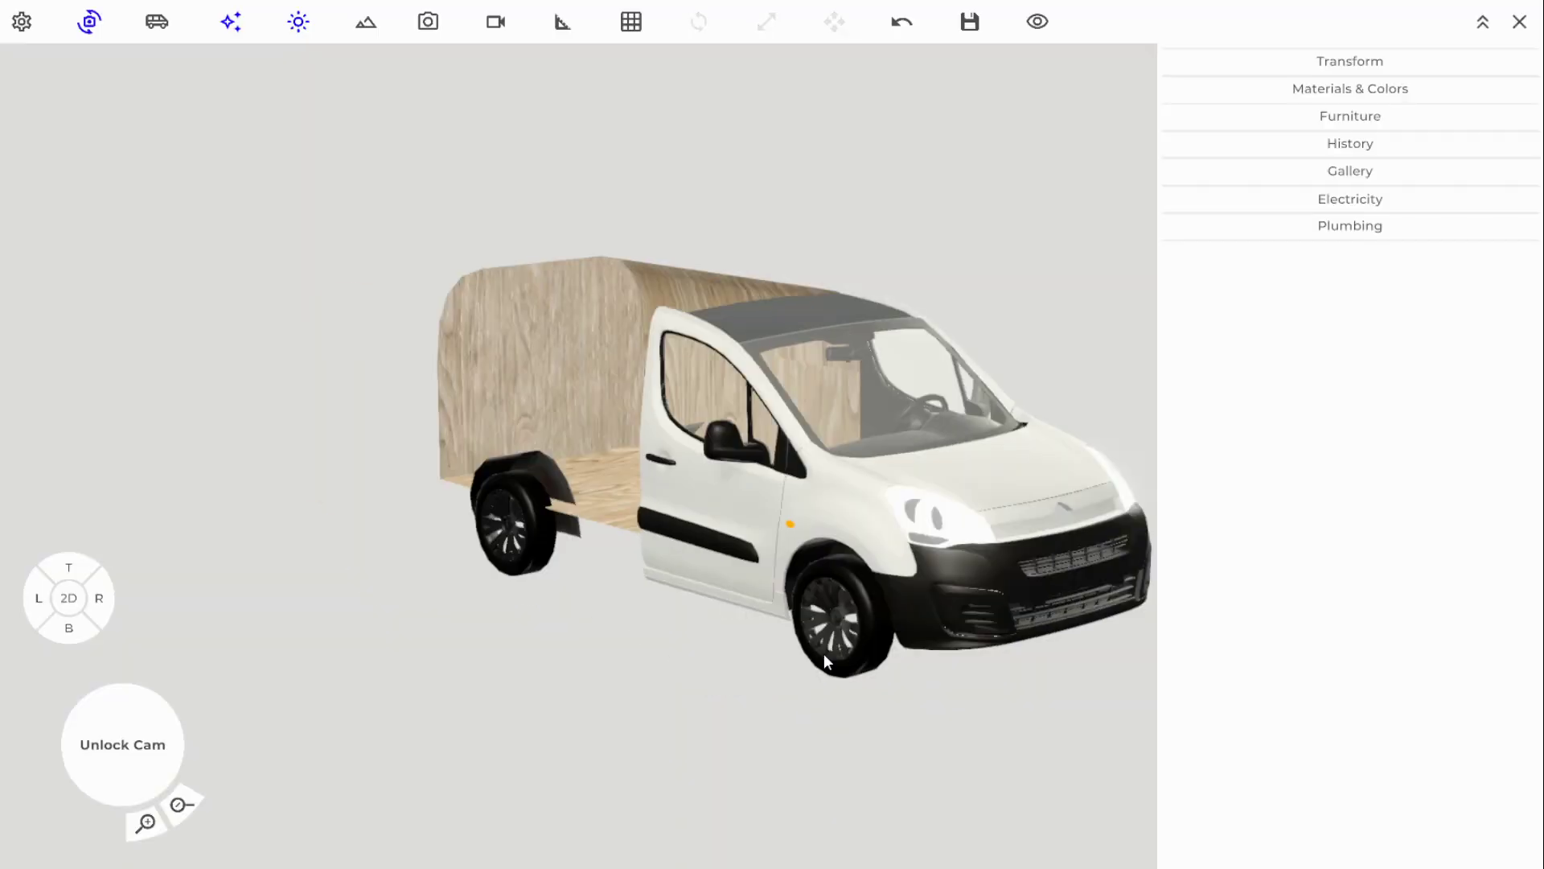